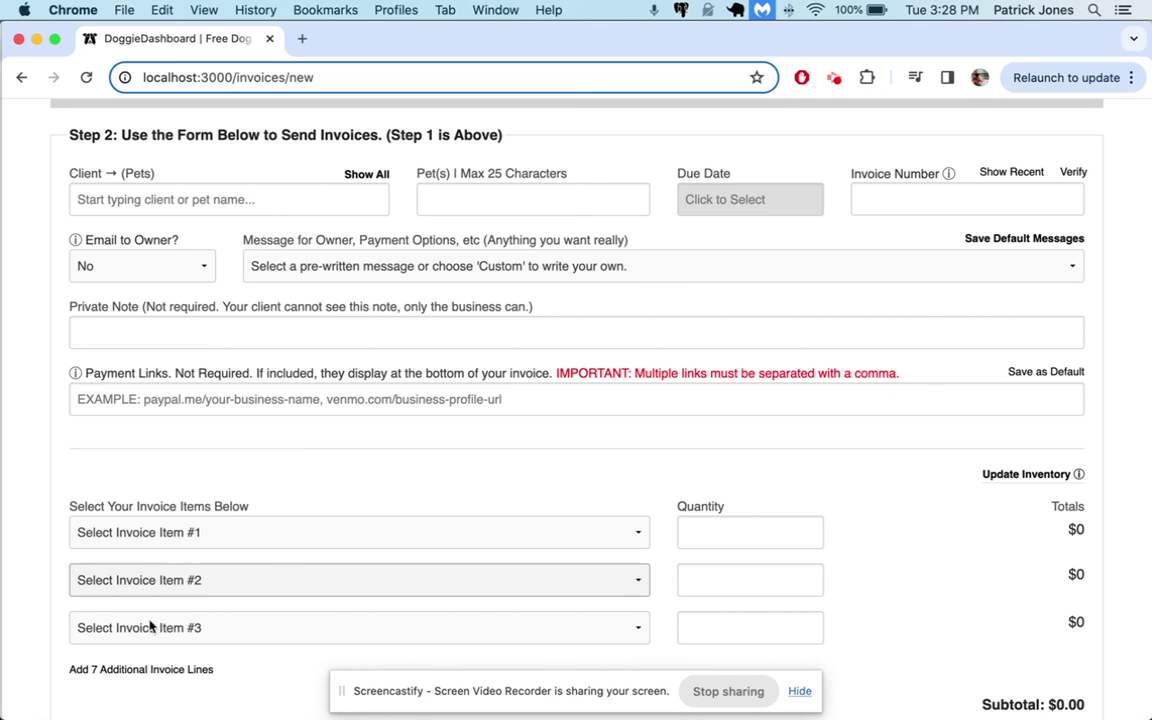
Step: Check the available choices for the first invoice line and open the page for creating reusable invoice line items
{"action": "left_click", "coordinate": [368, 550]}
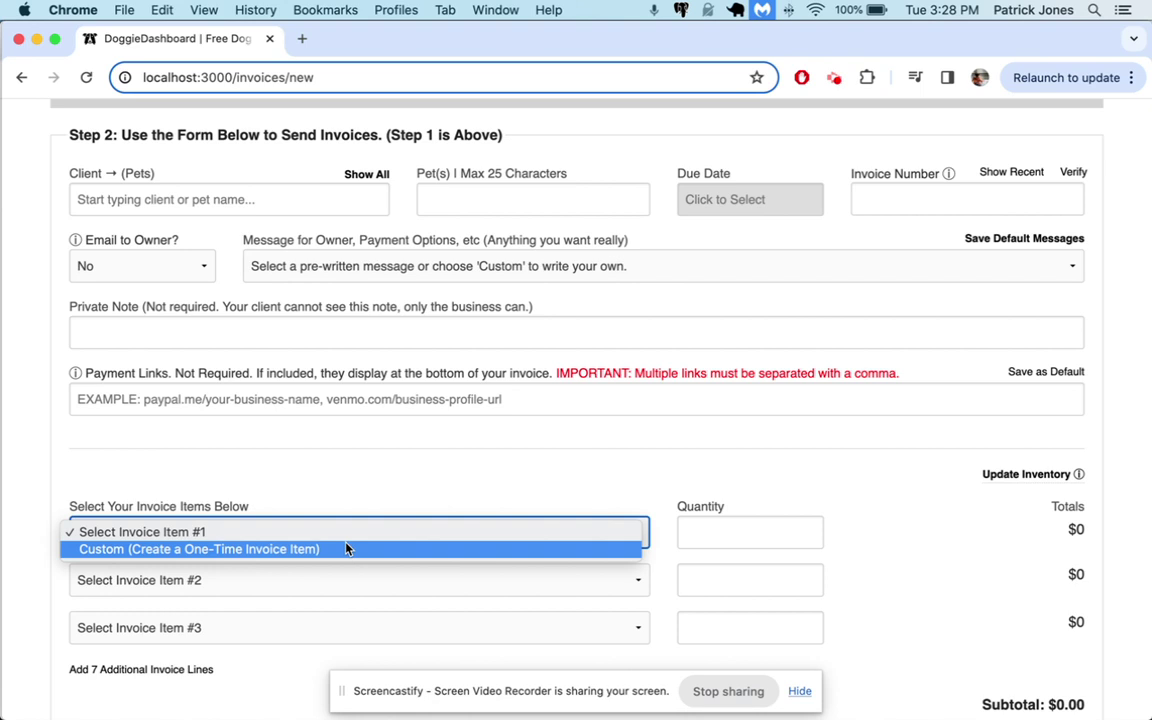
{"action": "left_click", "coordinate": [326, 485]}
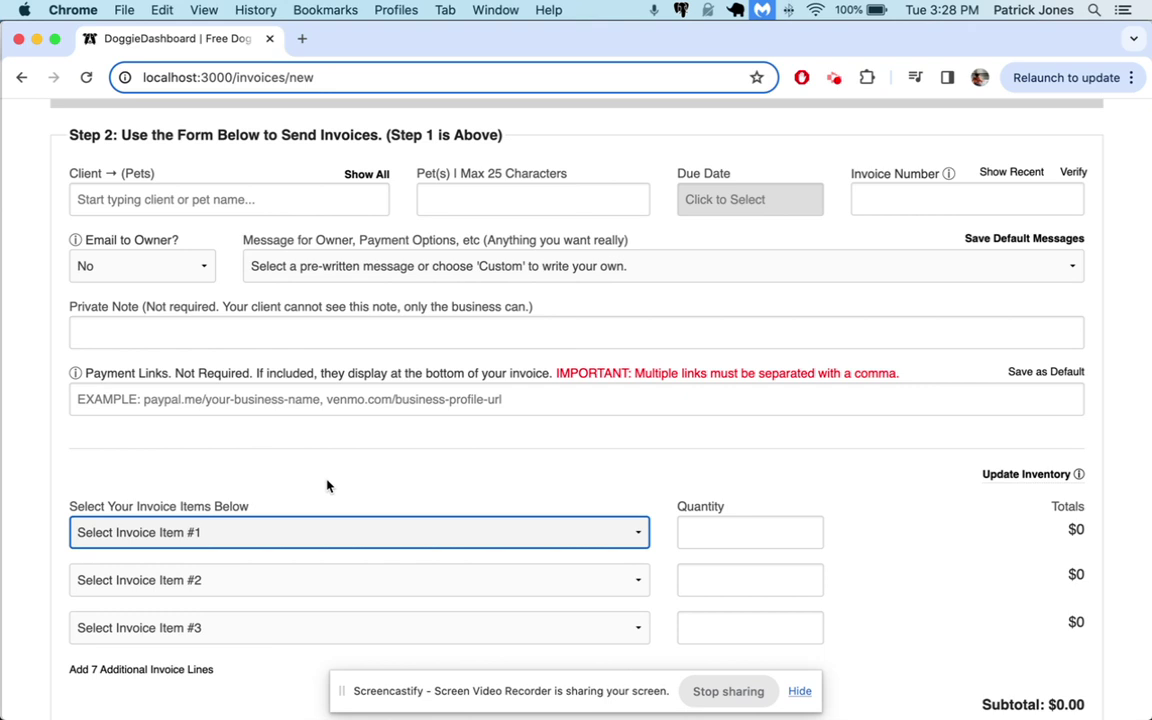
{"action": "scroll", "coordinate": [310, 460], "scroll_direction": "up", "scroll_amount": 4}
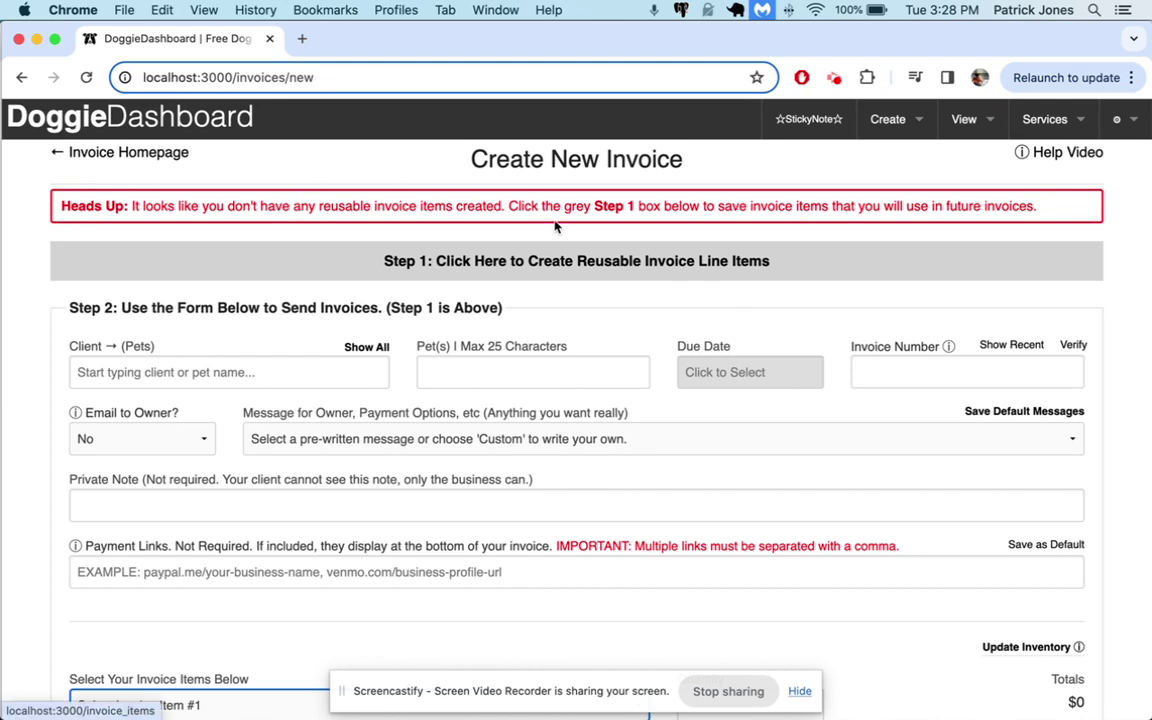
{"action": "left_click", "coordinate": [541, 263]}
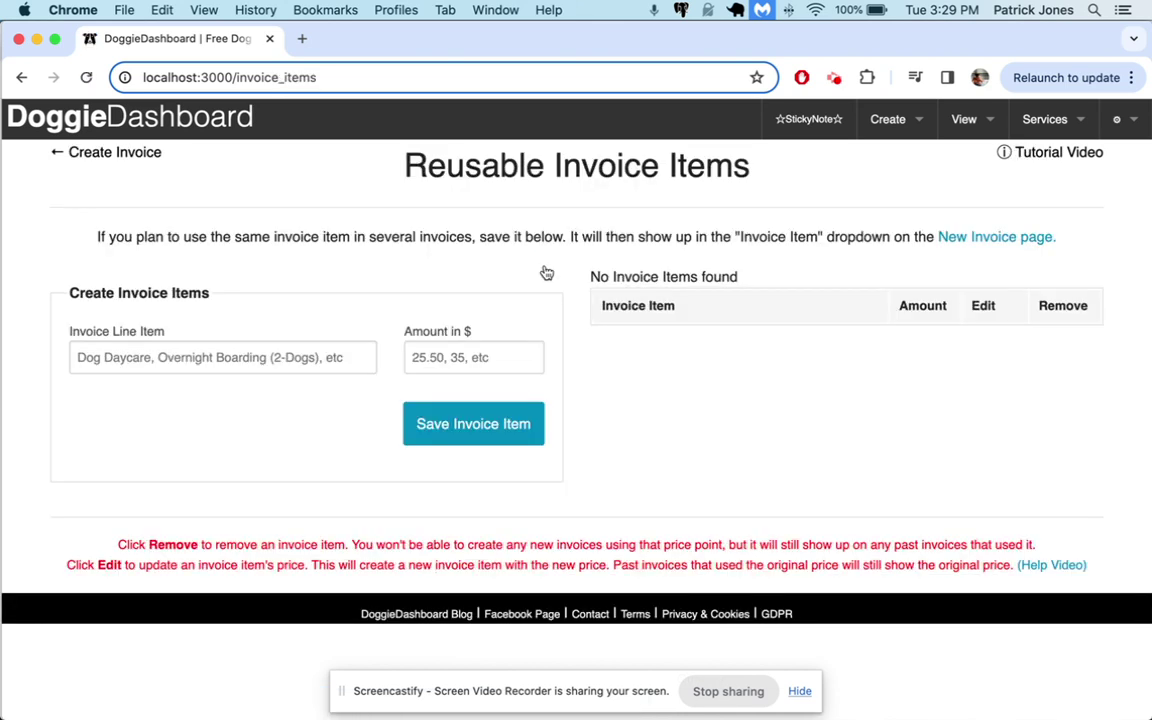
Step: Create and save a reusable invoice item named Full-Day Daycare with an amount of $35
{"action": "left_click", "coordinate": [290, 350]}
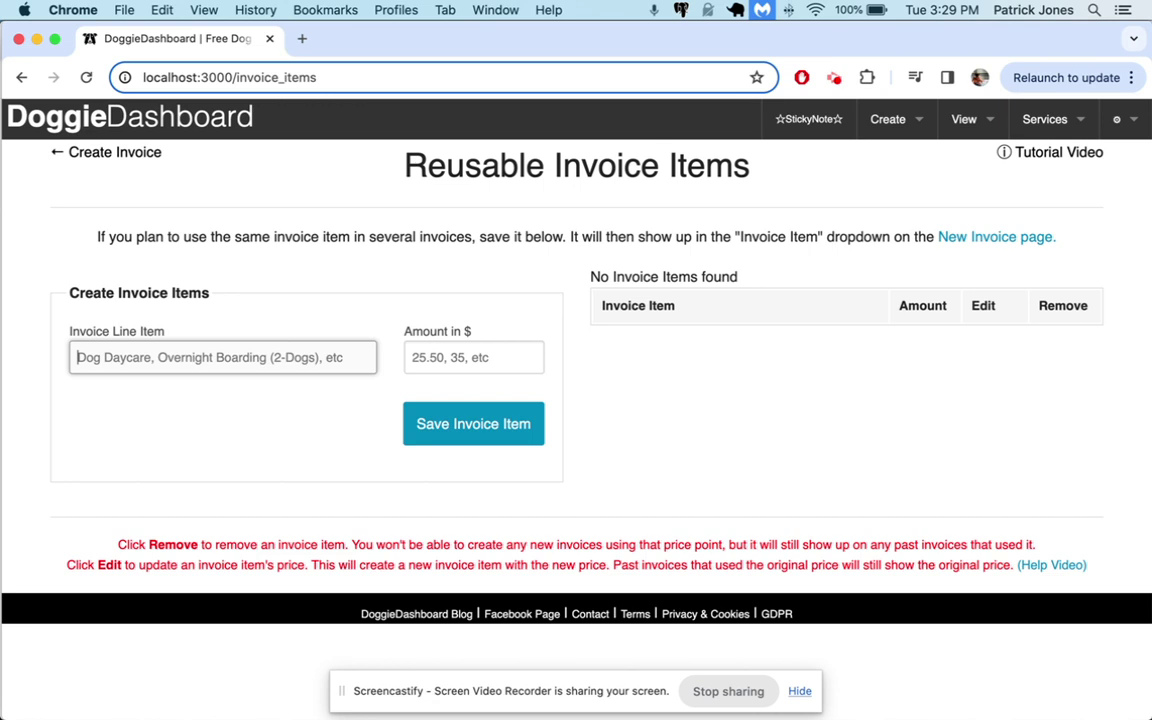
{"action": "type", "text": "Full-Day Daycare"}
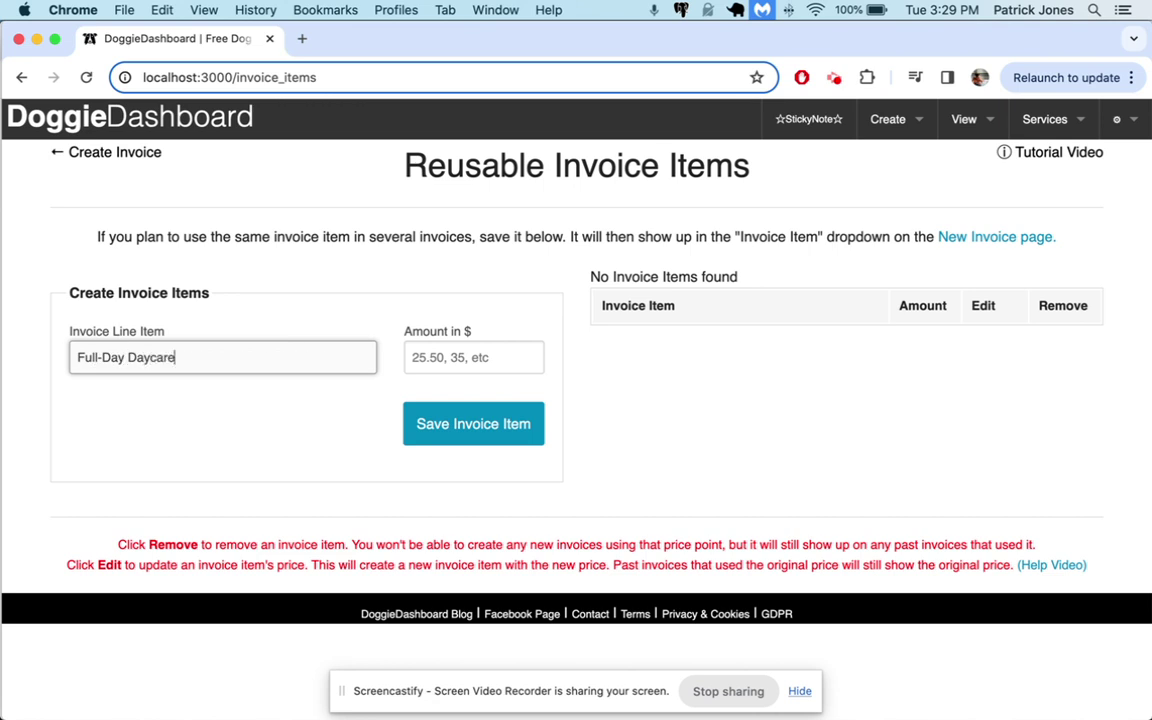
{"action": "key", "text": "Tab"}
{"action": "type", "text": "35"}
{"action": "key", "text": "Return"}
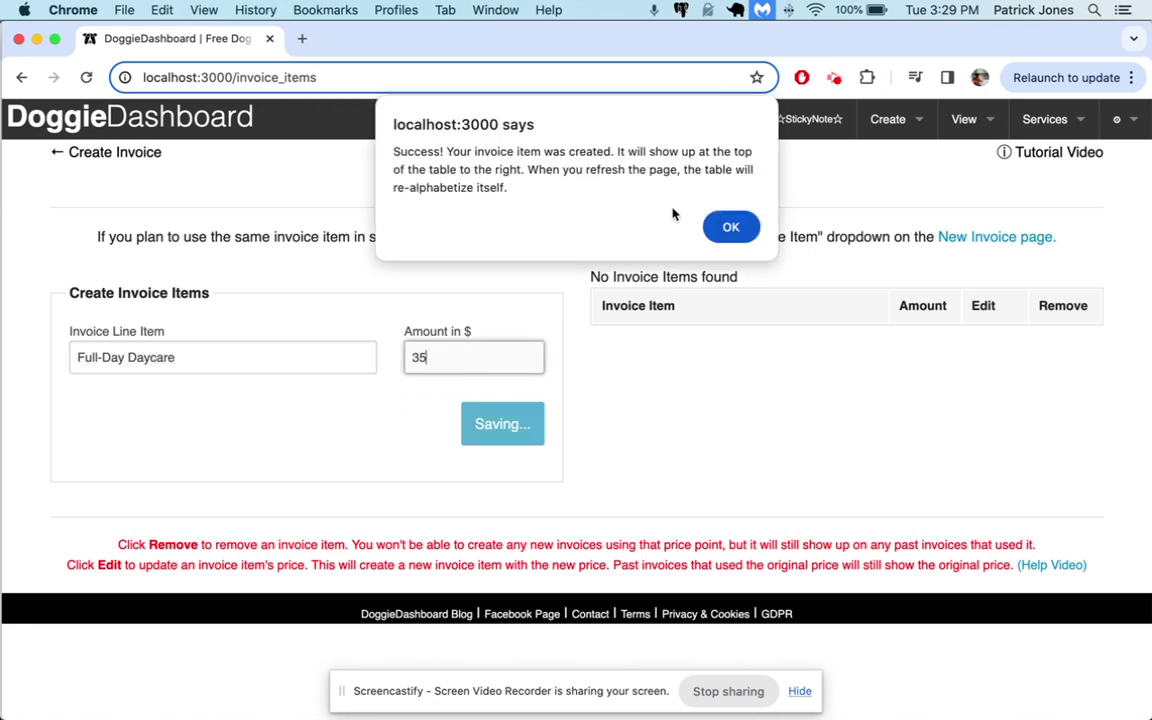
{"action": "left_click", "coordinate": [731, 227]}
Step: Create and save a reusable invoice item named Half-Day Daycare with an amount of $25
{"action": "left_click", "coordinate": [219, 355]}
{"action": "type", "text": "Ha"}
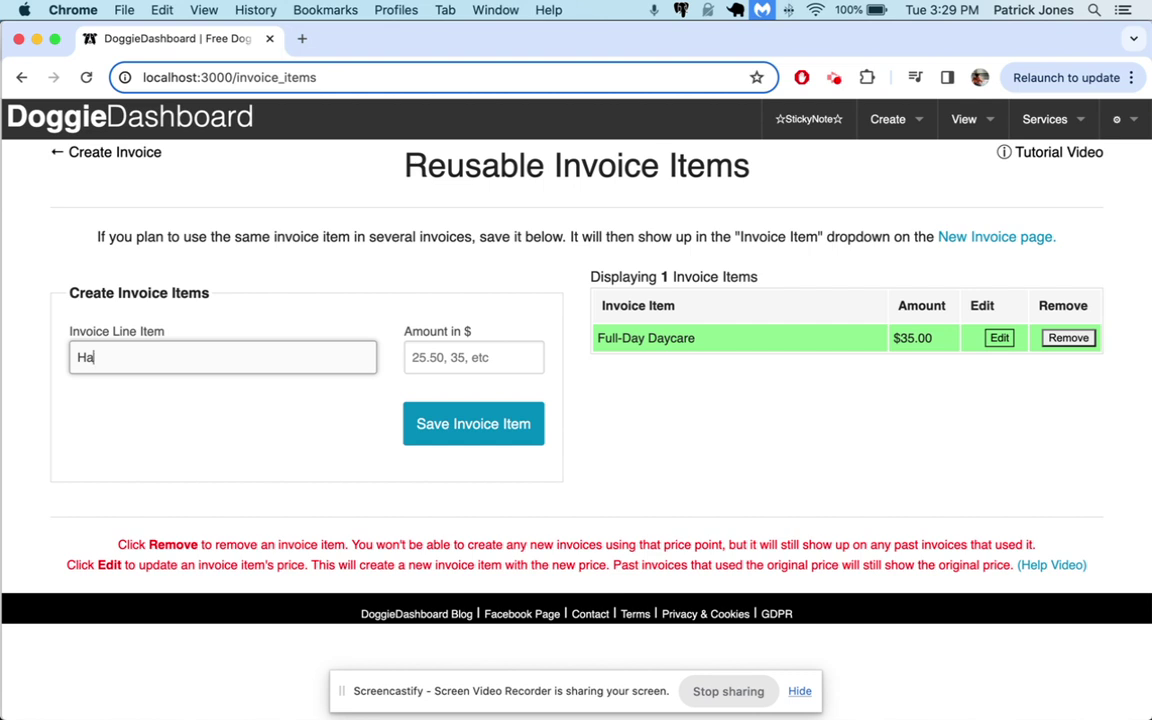
{"action": "type", "text": "lf-Day Daycare"}
{"action": "key", "text": "Tab"}
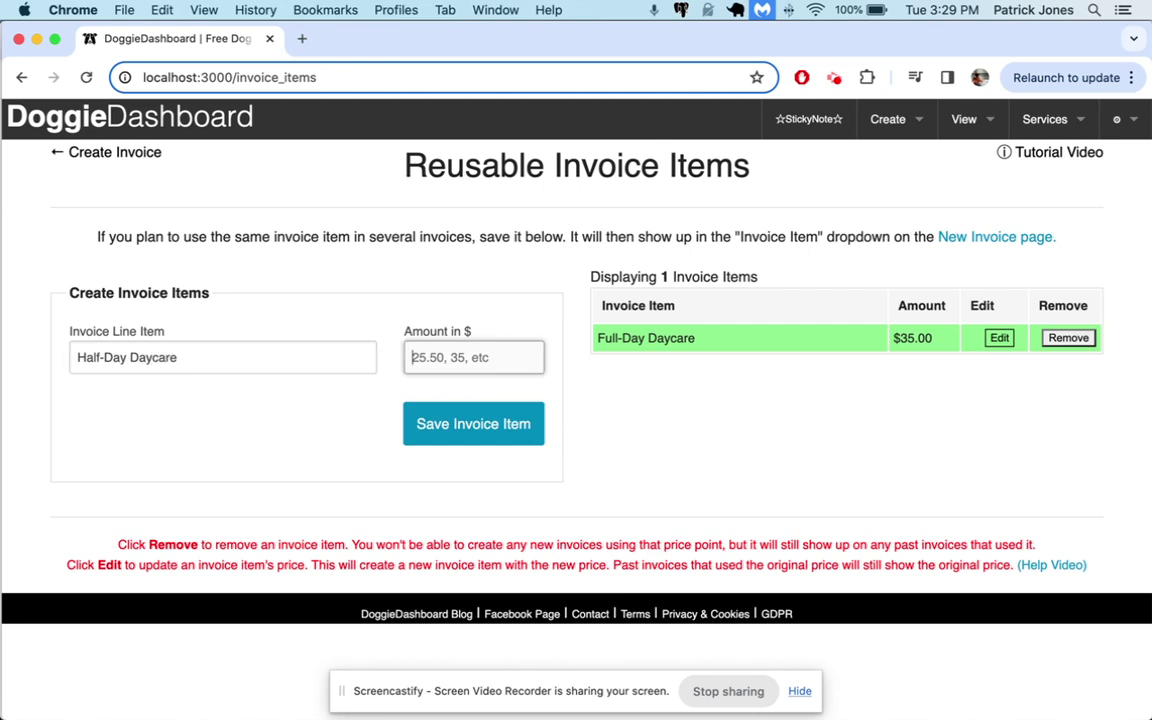
{"action": "type", "text": "25"}
{"action": "key", "text": "Return"}
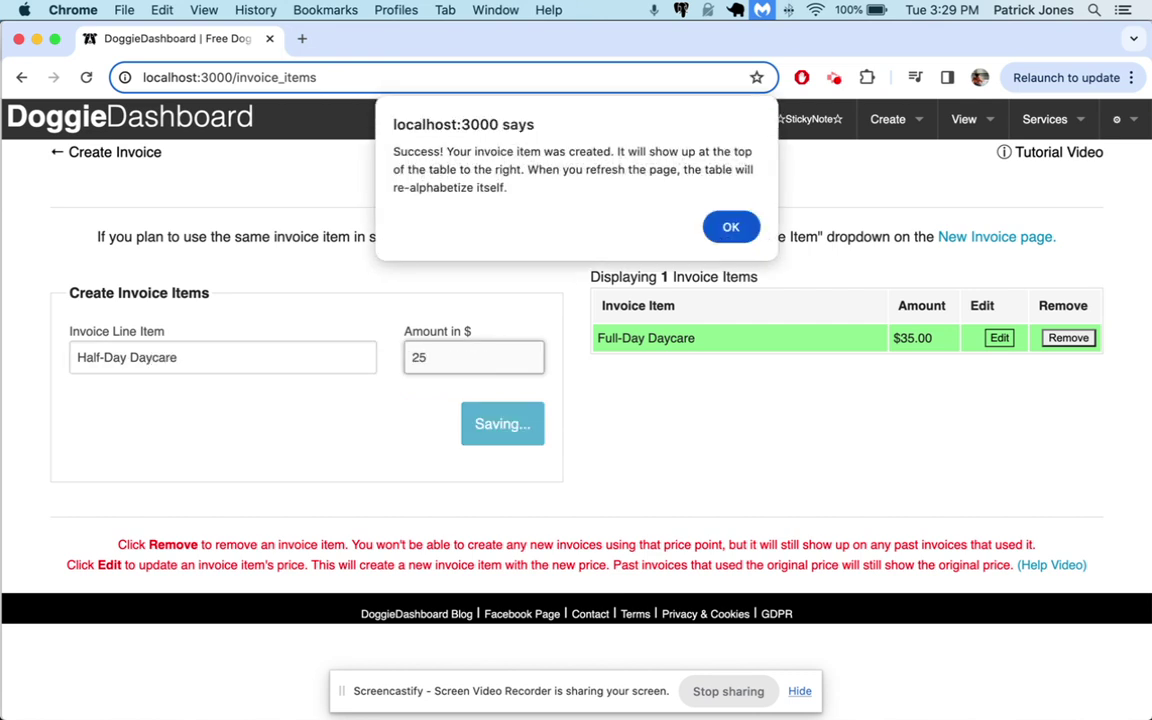
{"action": "key", "text": "Return"}
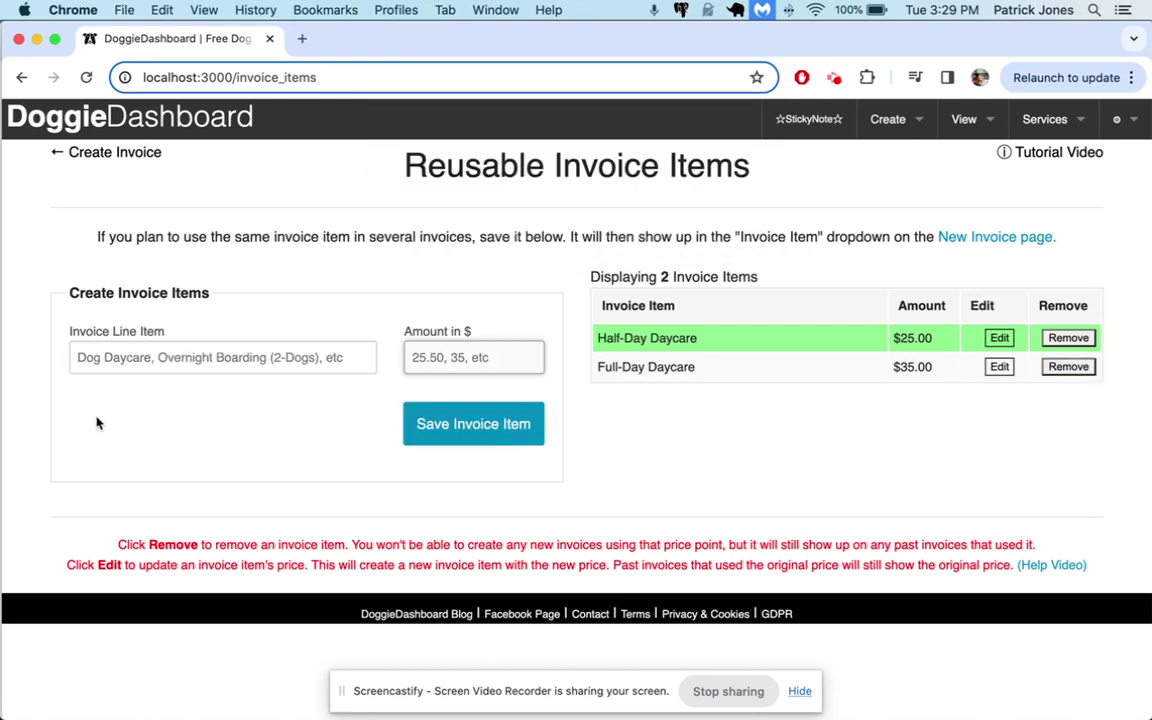
Step: Create and save a reusable invoice item named Overnight Boarding (1-Dog) with an amount of $25
{"action": "left_click", "coordinate": [239, 347]}
{"action": "type", "text": "Overnight Boarding "}
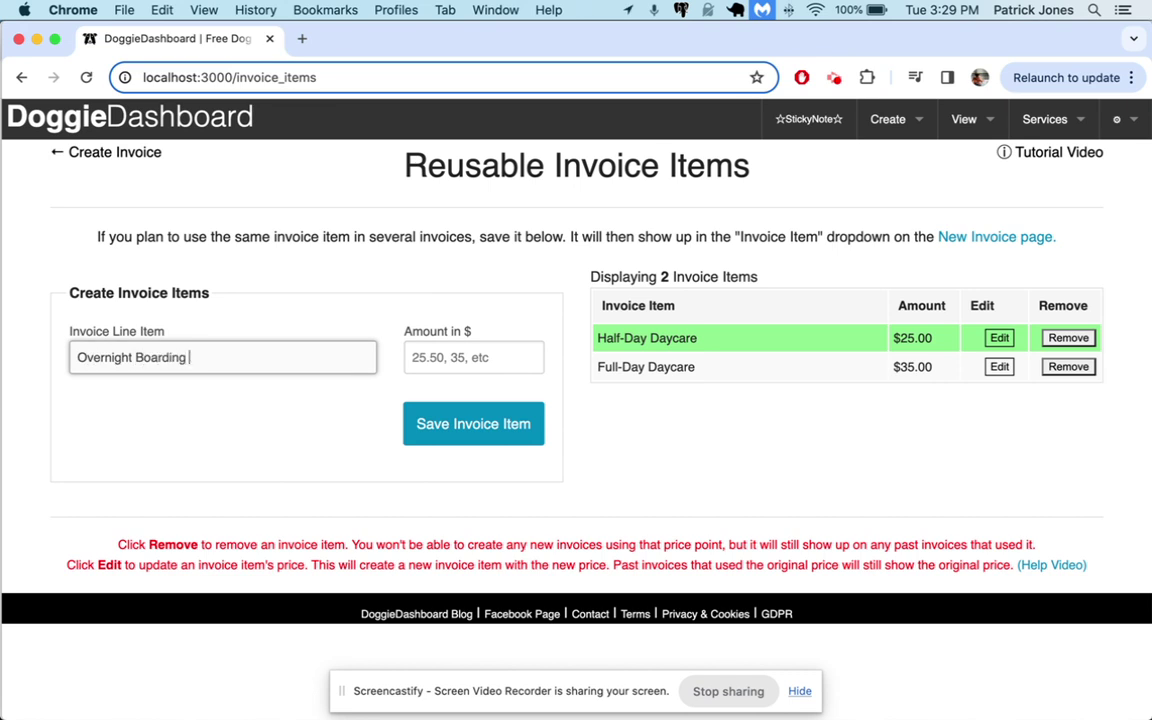
{"action": "type", "text": "(1-D0g"}
{"action": "key", "text": "Tab"}
{"action": "type", "text": "25"}
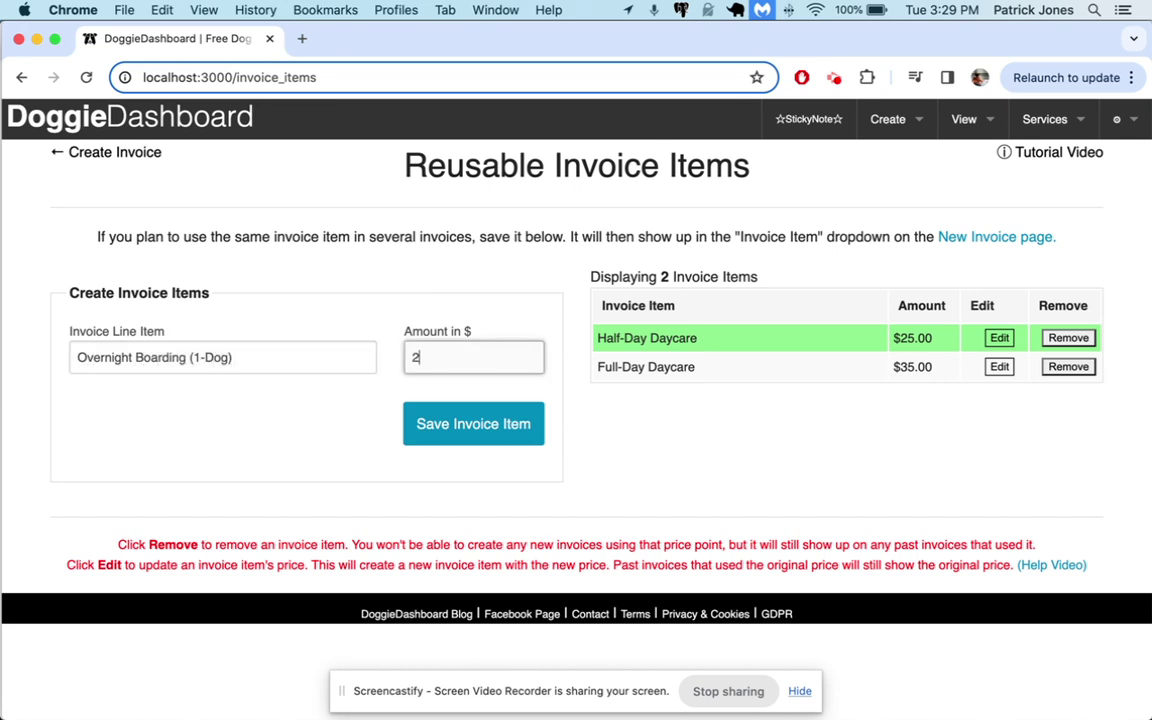
{"action": "key", "text": "Return"}
{"action": "key", "text": "Return"}
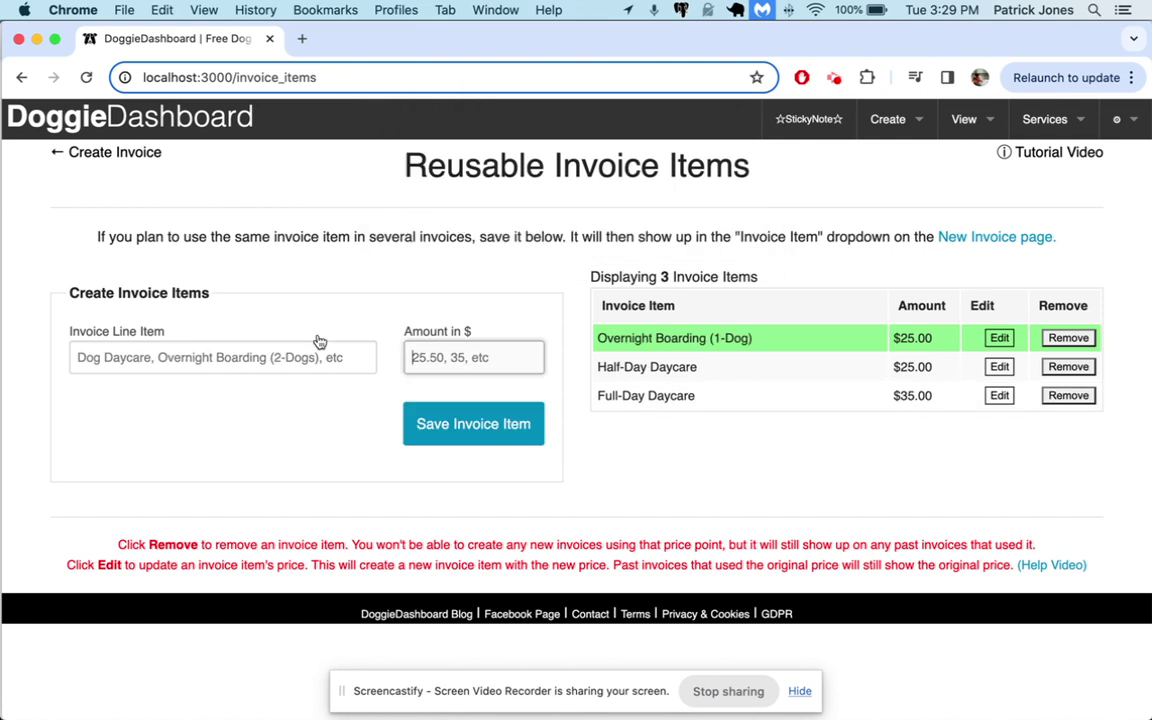
Step: Create and save a reusable invoice item named Overnight Boarding (2-Dogs) with an amount of $40
{"action": "left_click", "coordinate": [288, 362]}
{"action": "type", "text": "Overnight Boarding (2-"}
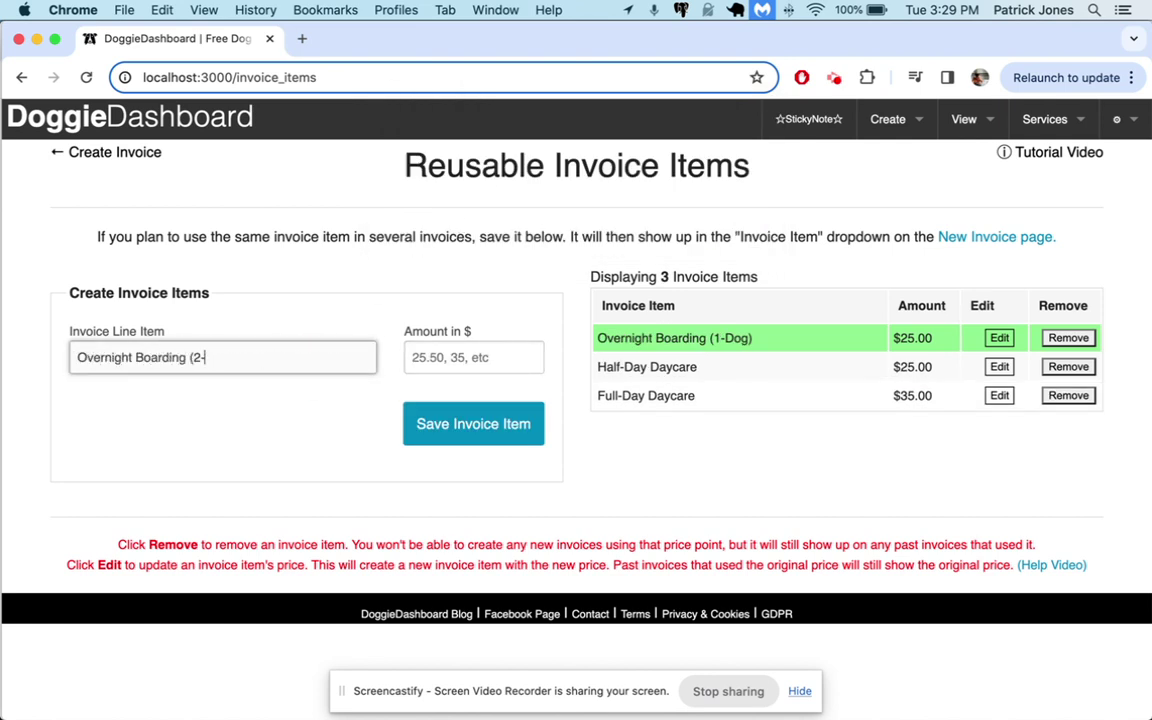
{"action": "type", "text": "Dogs)"}
{"action": "key", "text": "Tab"}
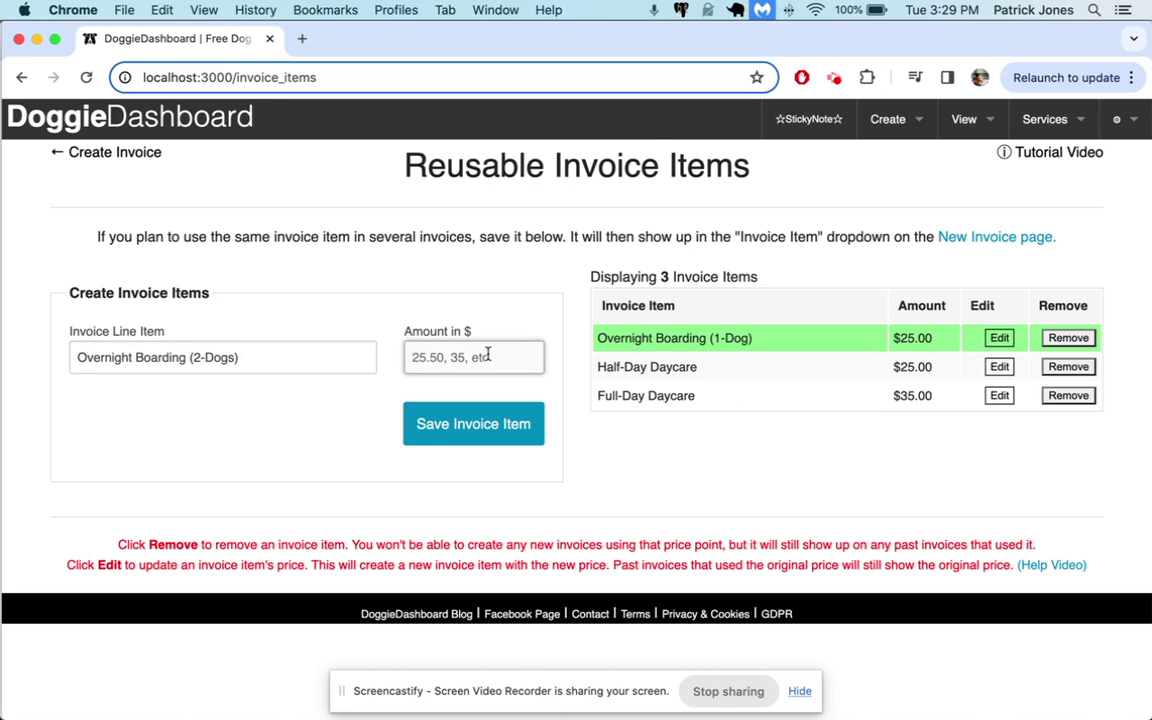
{"action": "type", "text": "40"}
{"action": "left_click", "coordinate": [508, 419]}
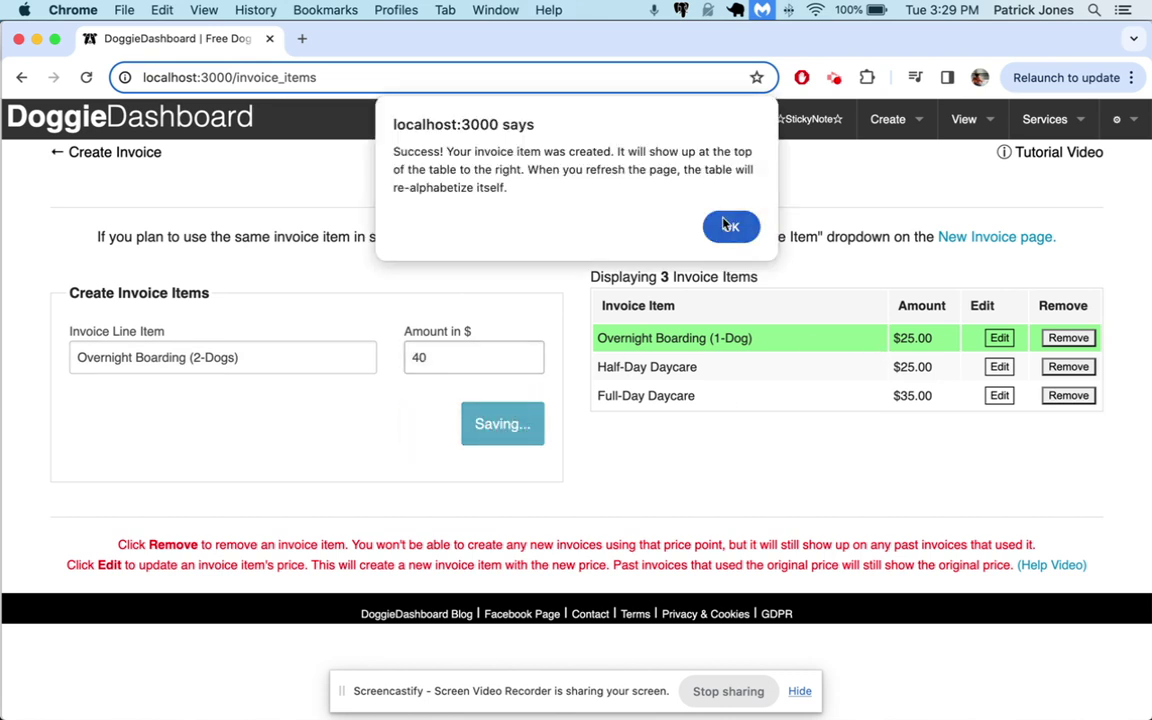
{"action": "left_click", "coordinate": [730, 226]}
Step: Create and save a reusable invoice item named Exit Bath with an amount of $35
{"action": "left_click", "coordinate": [215, 355]}
{"action": "type", "text": "Exit "}
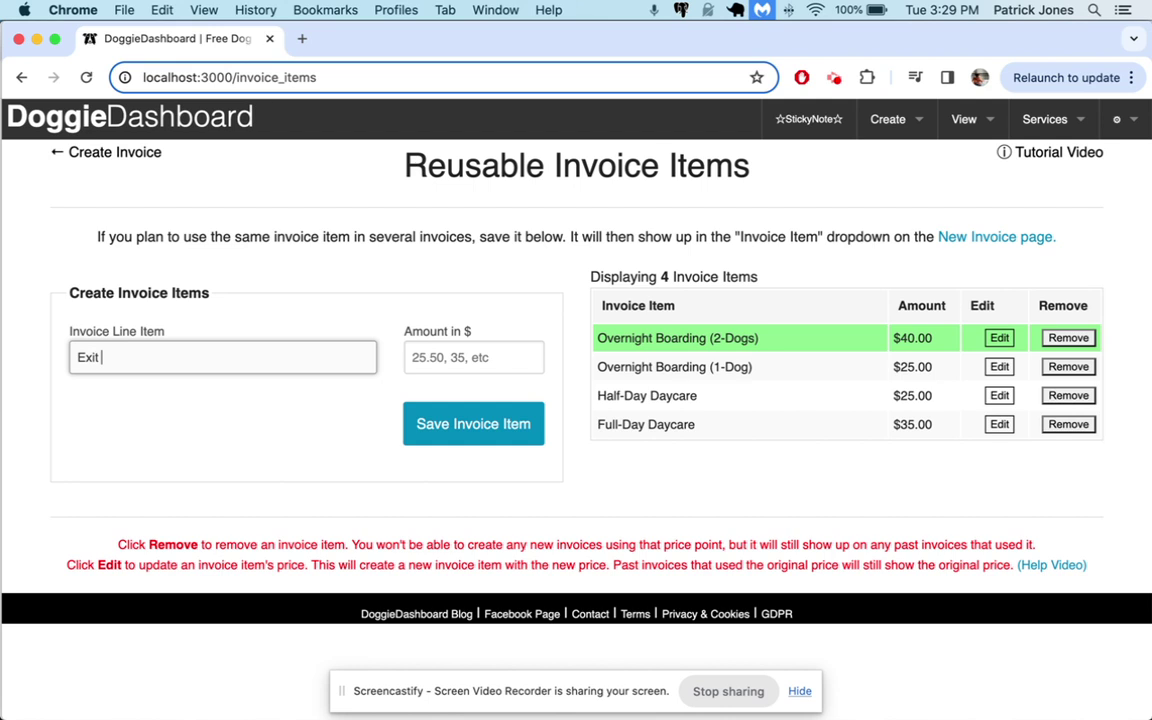
{"action": "type", "text": "Bath"}
{"action": "key", "text": "Tab"}
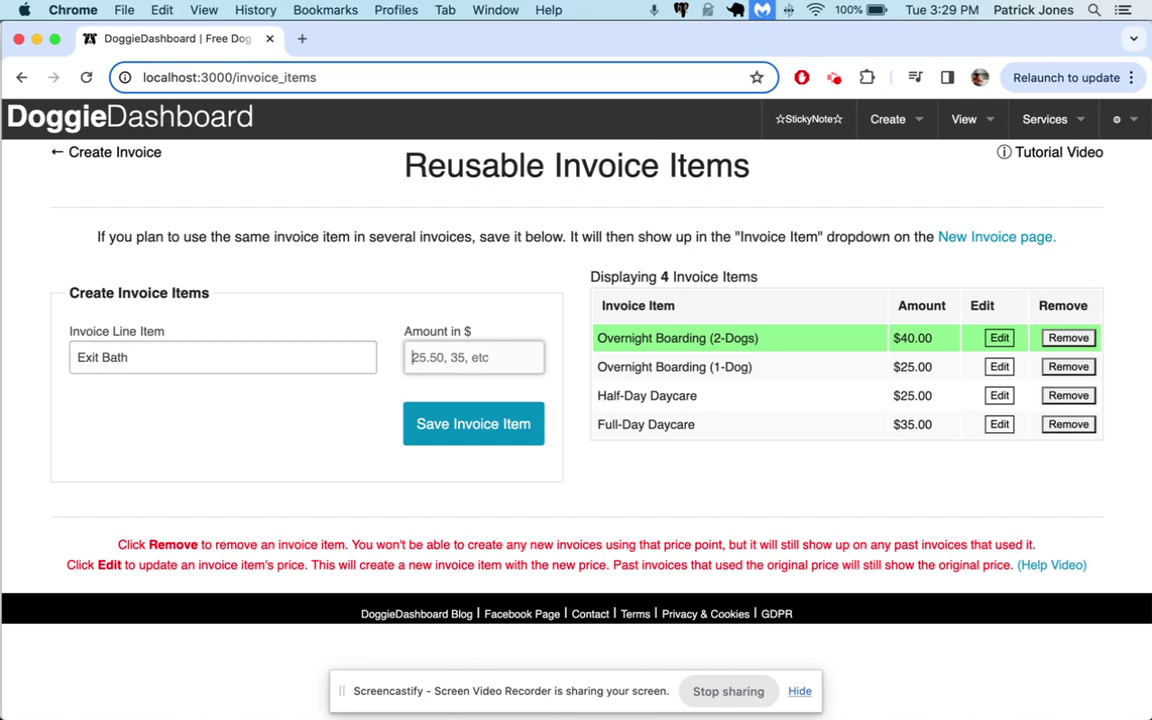
{"action": "type", "text": "35"}
{"action": "left_click", "coordinate": [444, 428]}
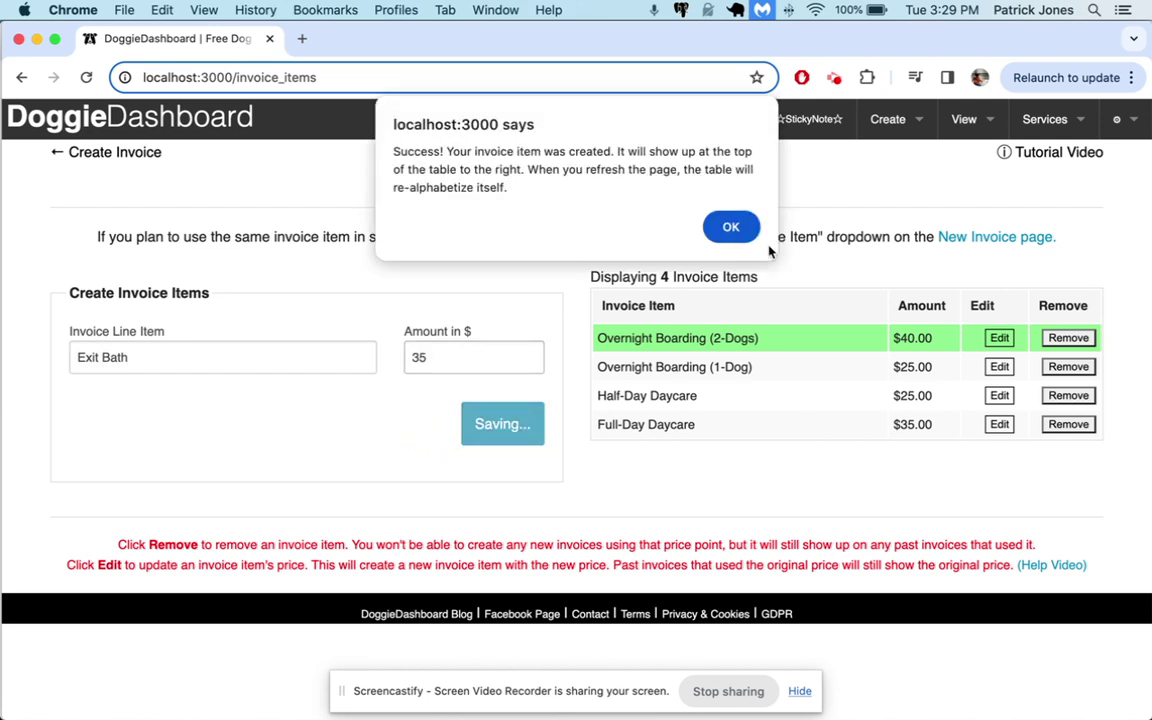
{"action": "left_click", "coordinate": [740, 228]}
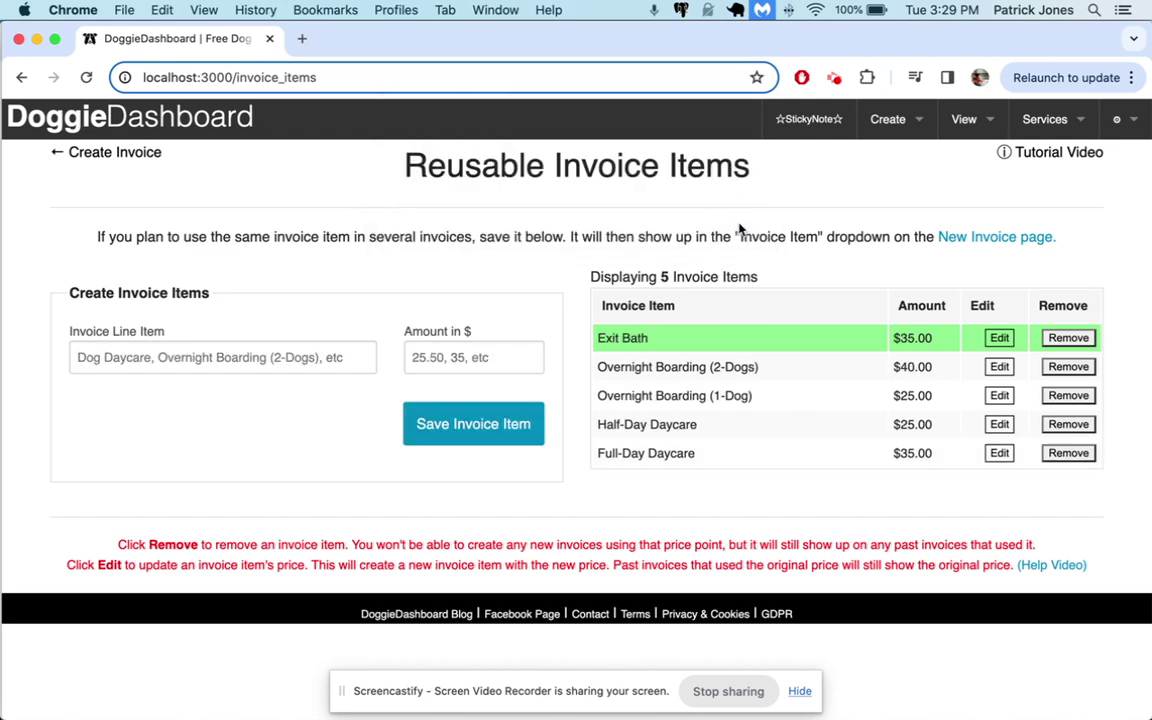
Step: Open the new invoice form in a separate browser tab and go to its line item section
{"action": "left_click", "coordinate": [130, 160], "text": "super"}
{"action": "left_click", "coordinate": [336, 47]}
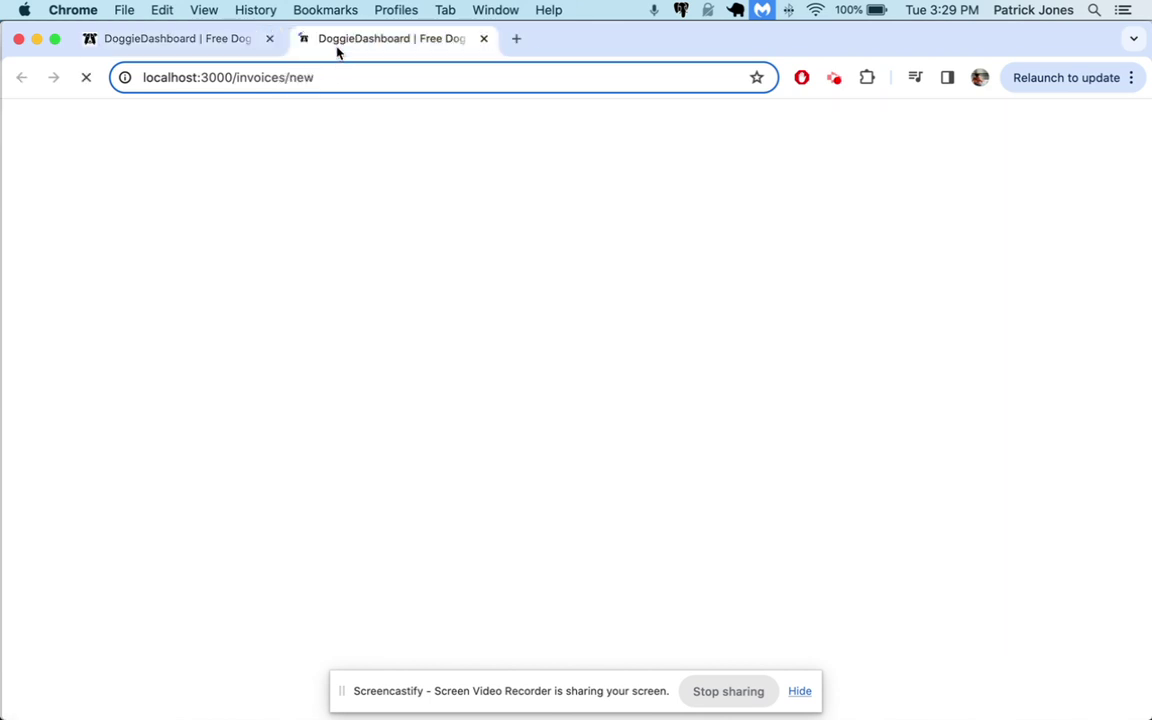
{"action": "scroll", "coordinate": [400, 190], "scroll_direction": "down", "scroll_amount": 5}
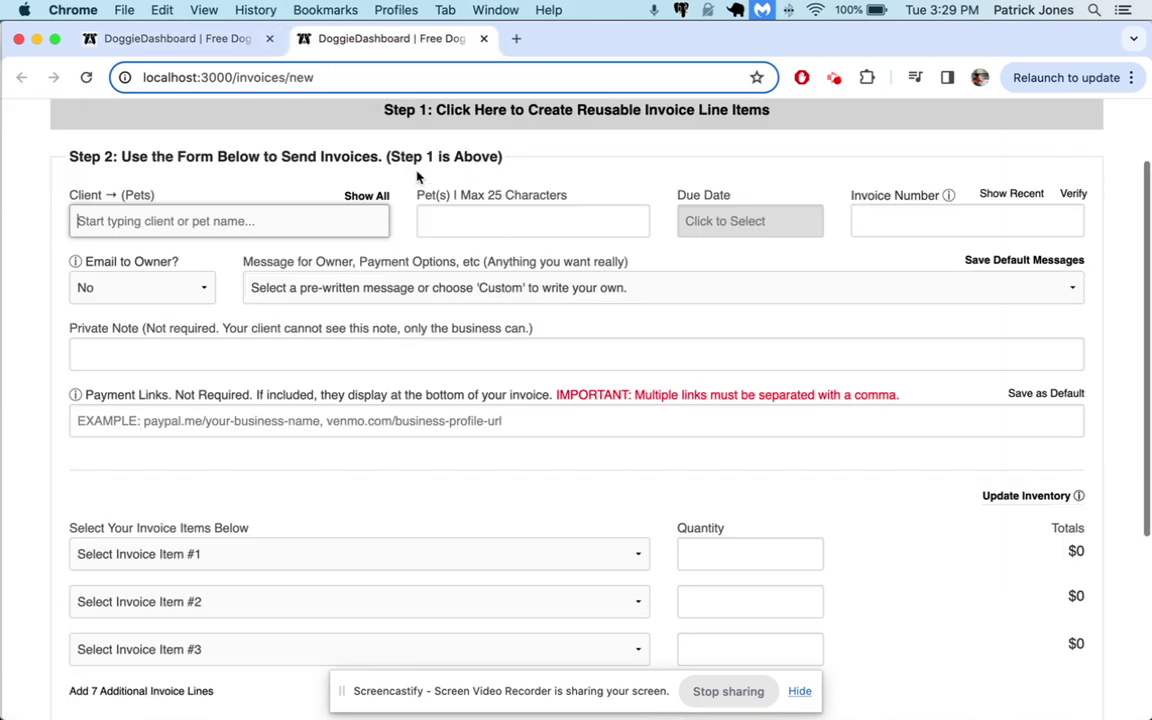
Step: Try the custom one-time item option on the first invoice line and review the saved items offered for the second line
{"action": "left_click", "coordinate": [278, 372]}
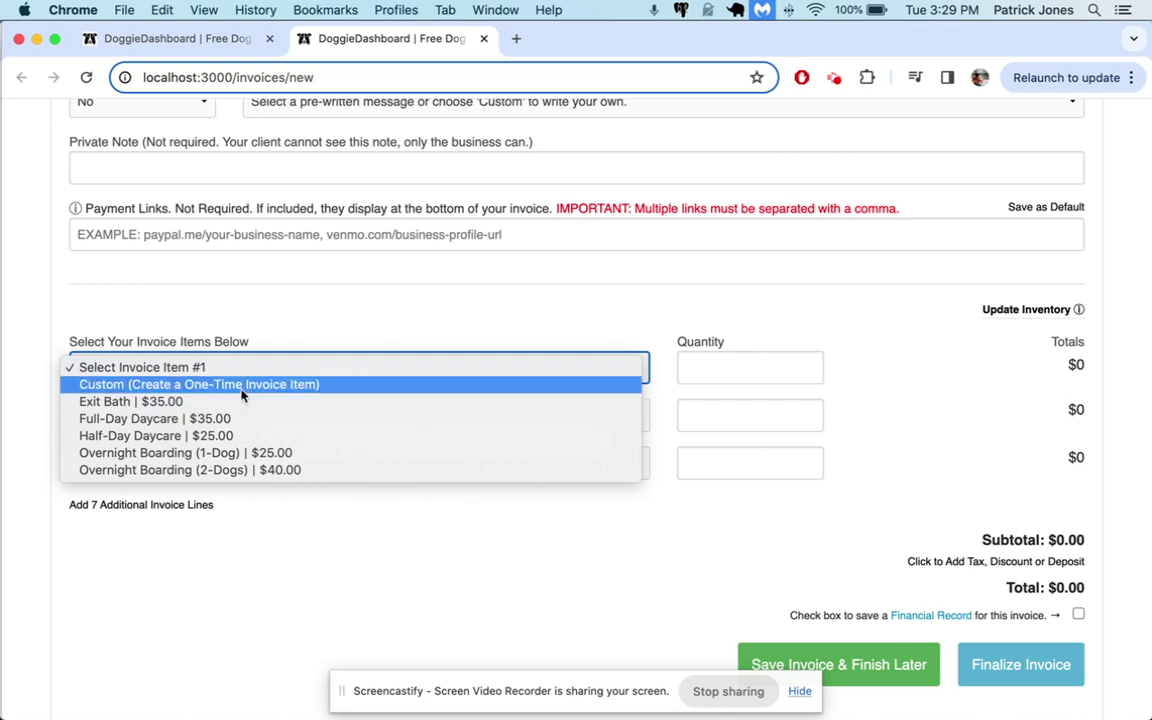
{"action": "left_click", "coordinate": [242, 390]}
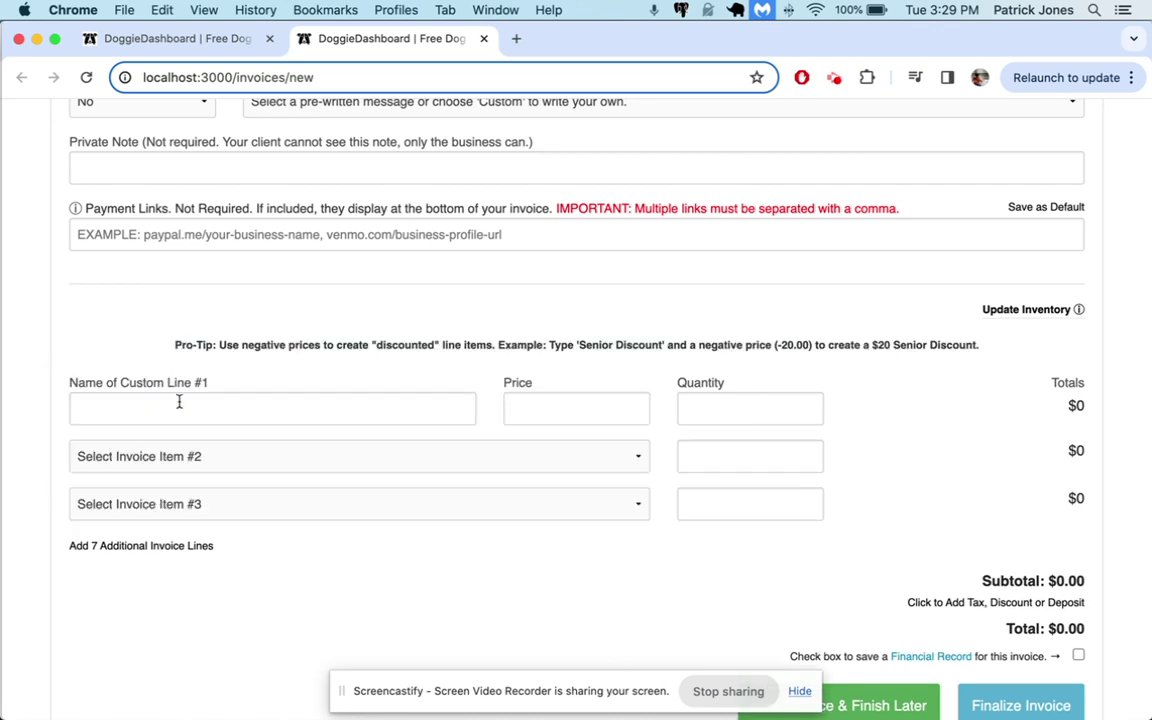
{"action": "scroll", "coordinate": [300, 420], "scroll_direction": "down", "scroll_amount": 1}
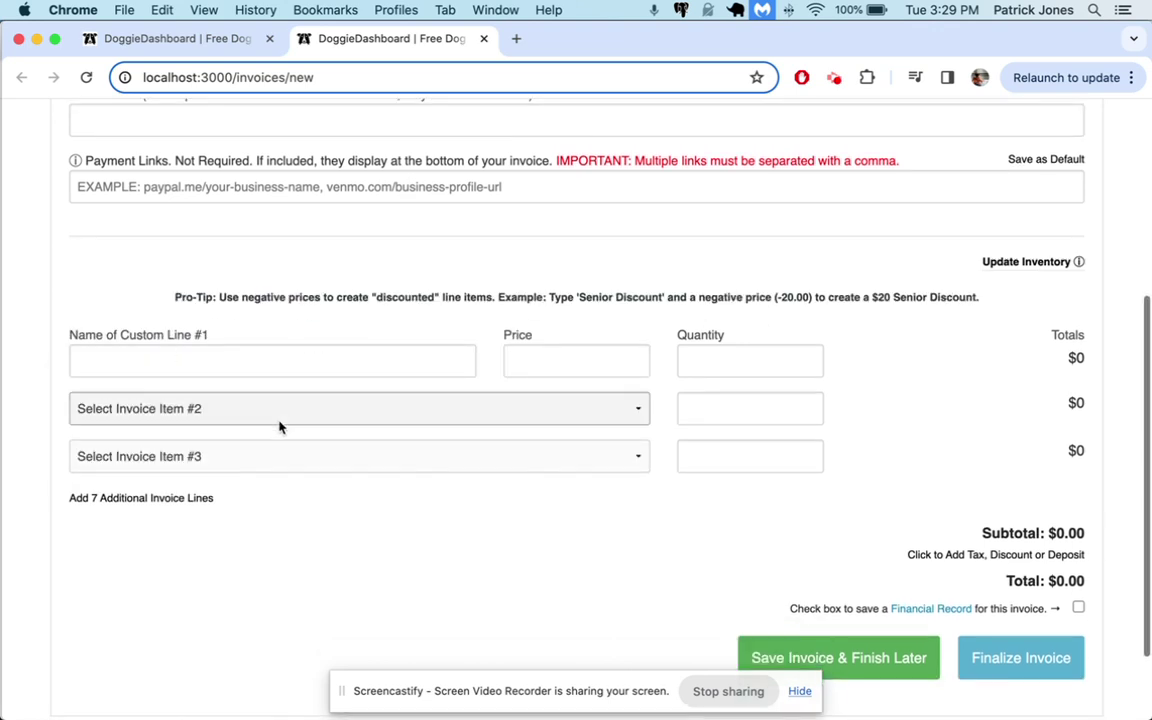
{"action": "left_click", "coordinate": [249, 406]}
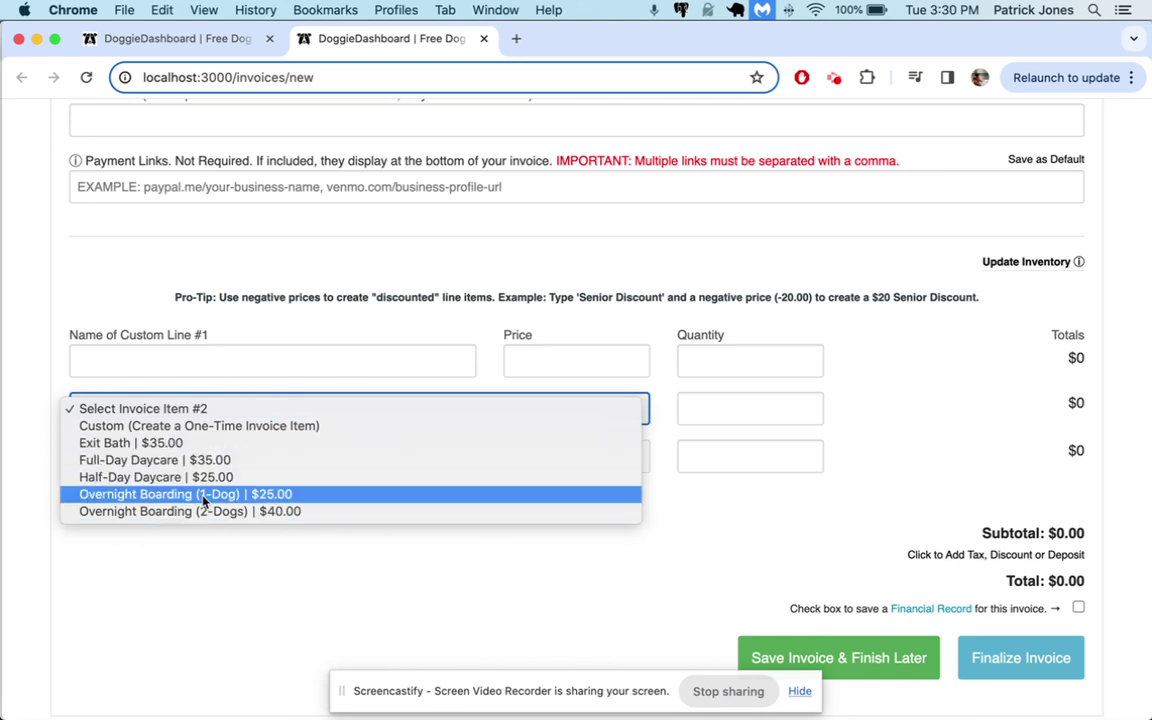
{"action": "scroll", "coordinate": [226, 270], "scroll_direction": "up", "scroll_amount": 5}
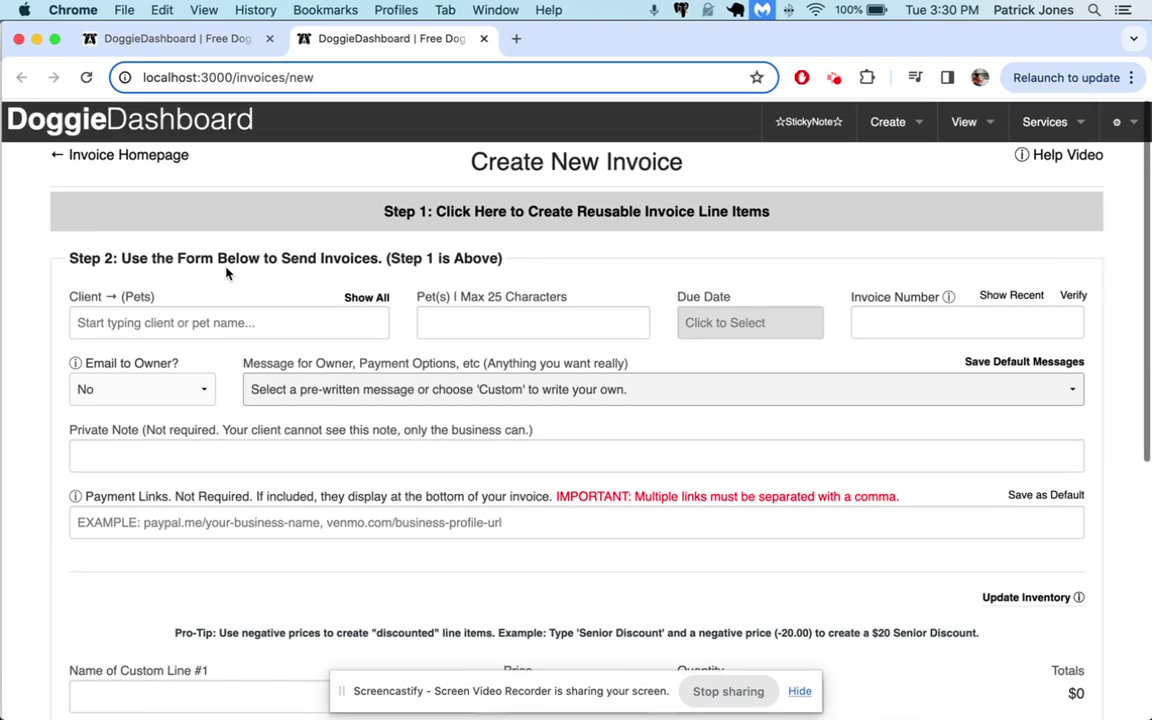
Step: Select the client who owns the pet Happy and enter Happy as the pet name on the invoice
{"action": "left_click", "coordinate": [301, 319]}
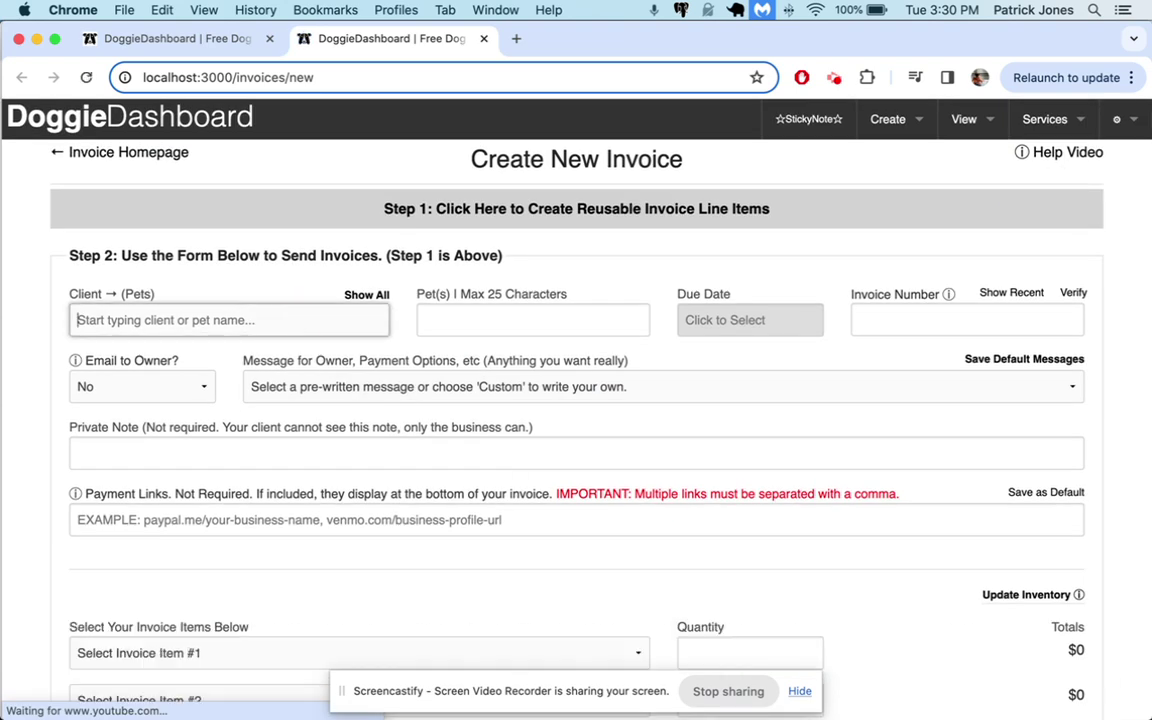
{"action": "type", "text": "hill"}
{"action": "key", "text": "Down"}
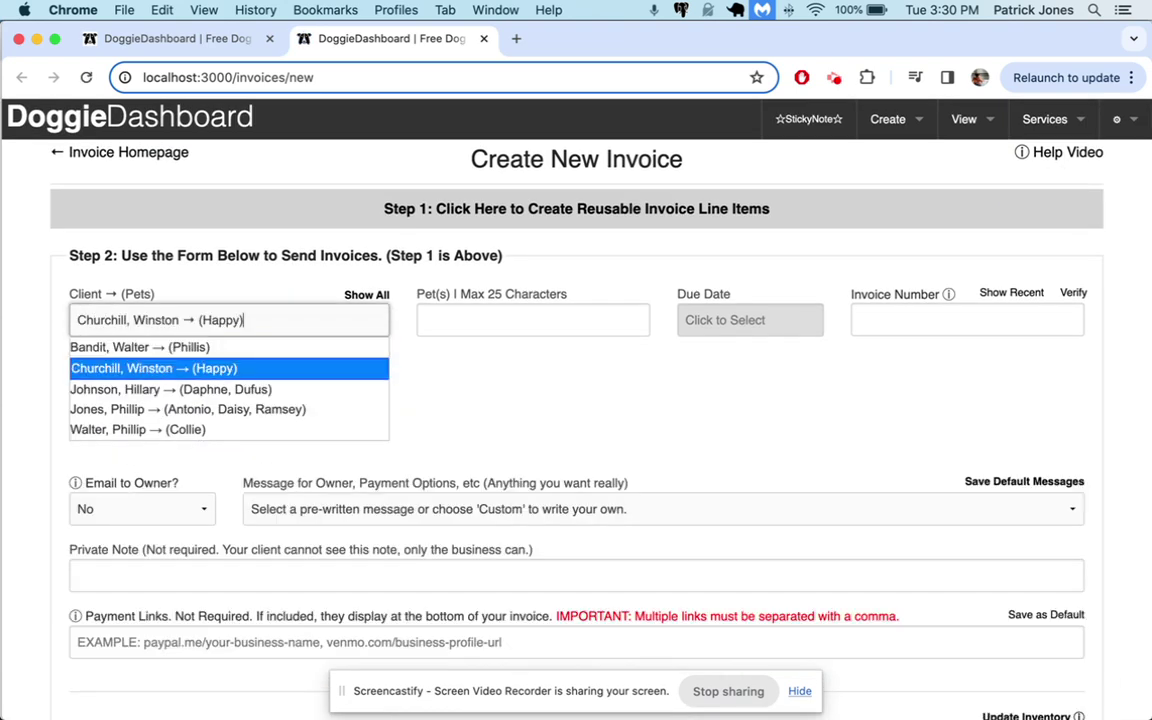
{"action": "key", "text": "Return"}
{"action": "left_click", "coordinate": [535, 319]}
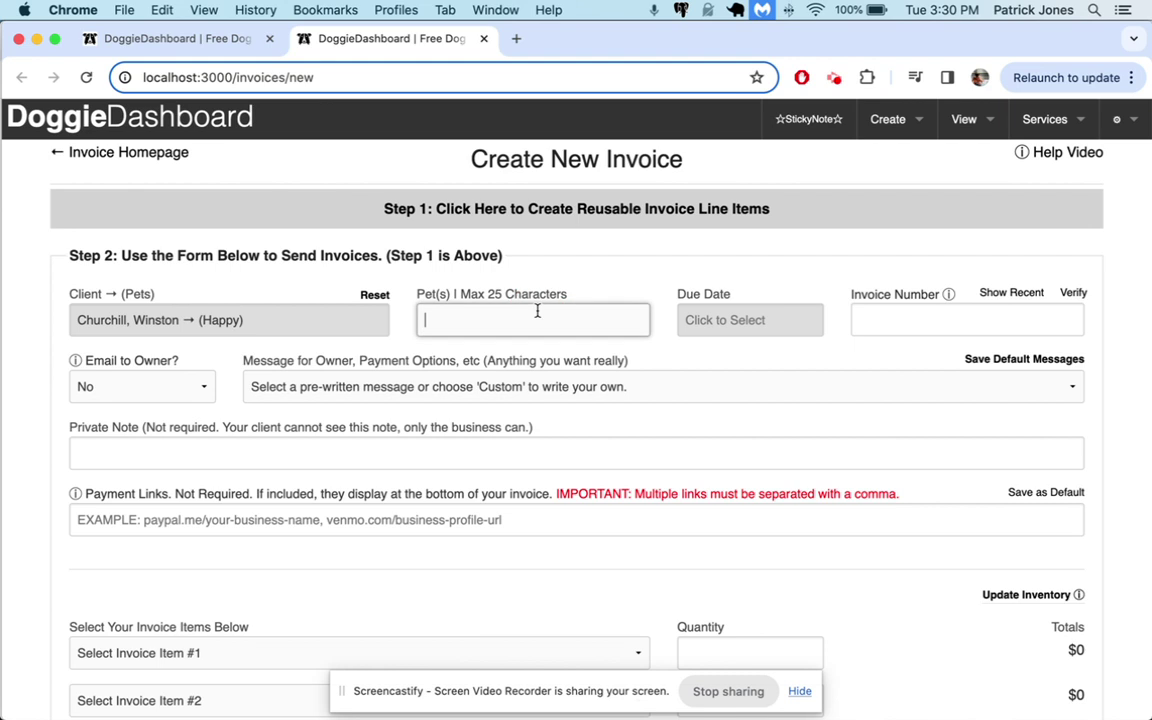
{"action": "type", "text": "Happy"}
Step: Set the invoice's due date to a Wednesday in March 2024
{"action": "left_click", "coordinate": [727, 327]}
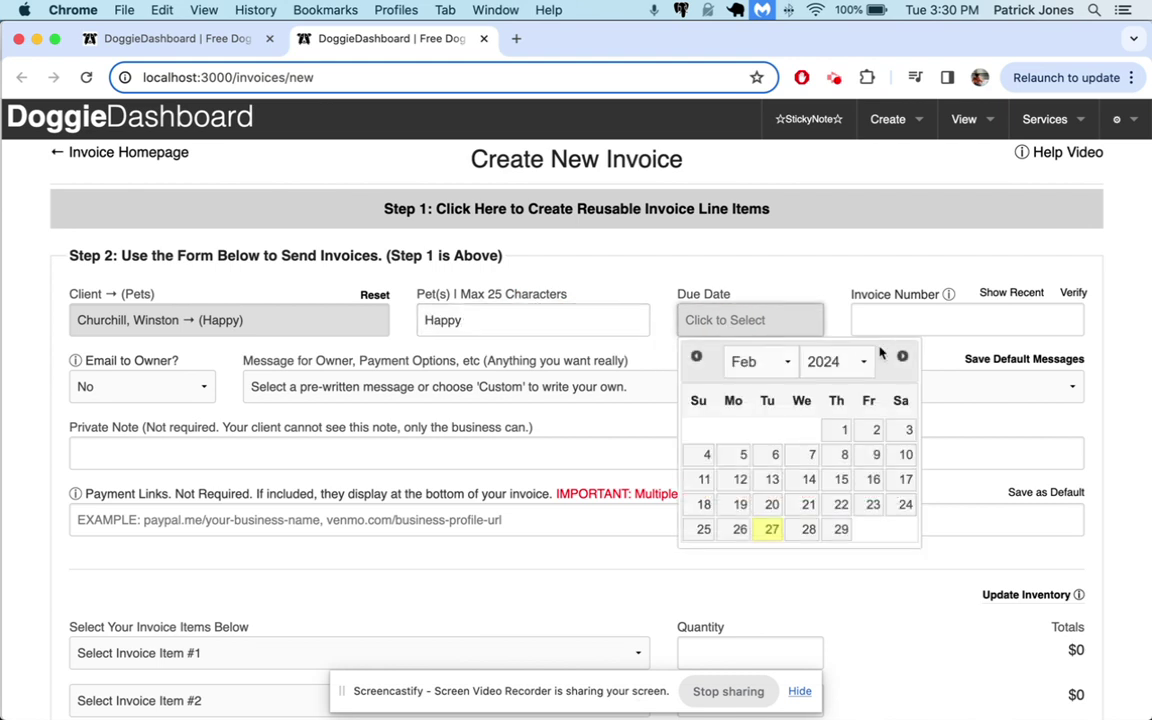
{"action": "left_click", "coordinate": [901, 357]}
{"action": "left_click", "coordinate": [808, 505]}
Step: Set the first invoice line to the saved item Overnight Boarding (1-Dog) | $25.00
{"action": "scroll", "coordinate": [401, 422], "scroll_direction": "down", "scroll_amount": 5}
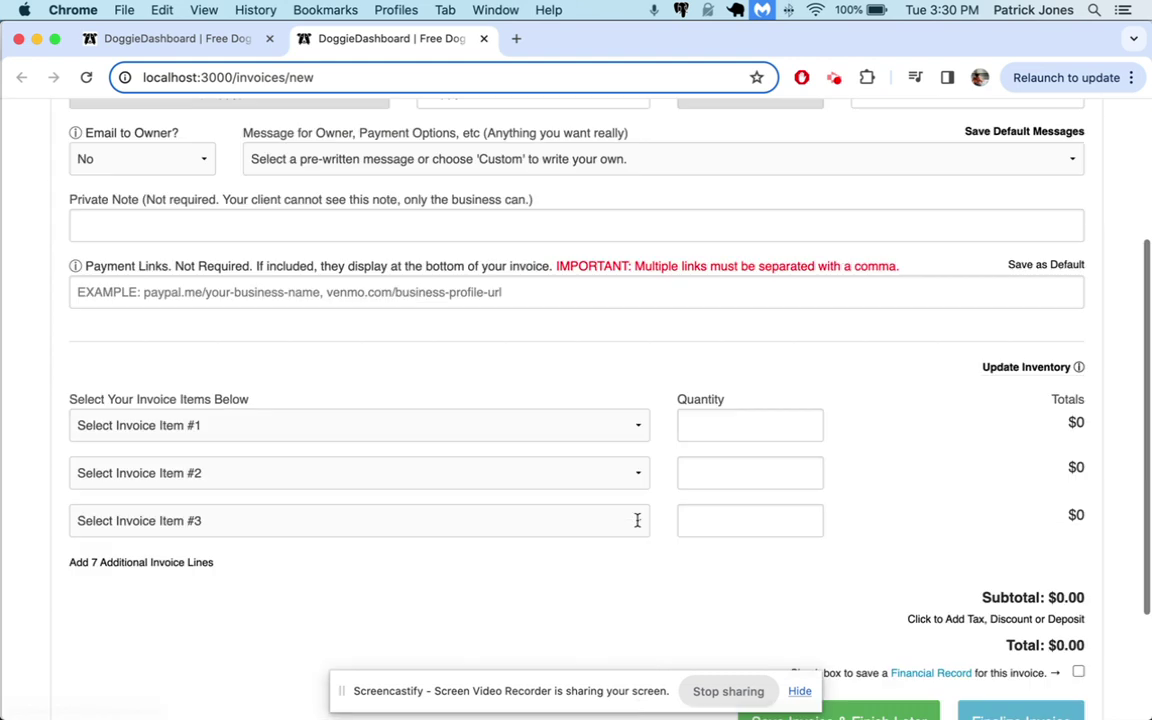
{"action": "left_click", "coordinate": [396, 395]}
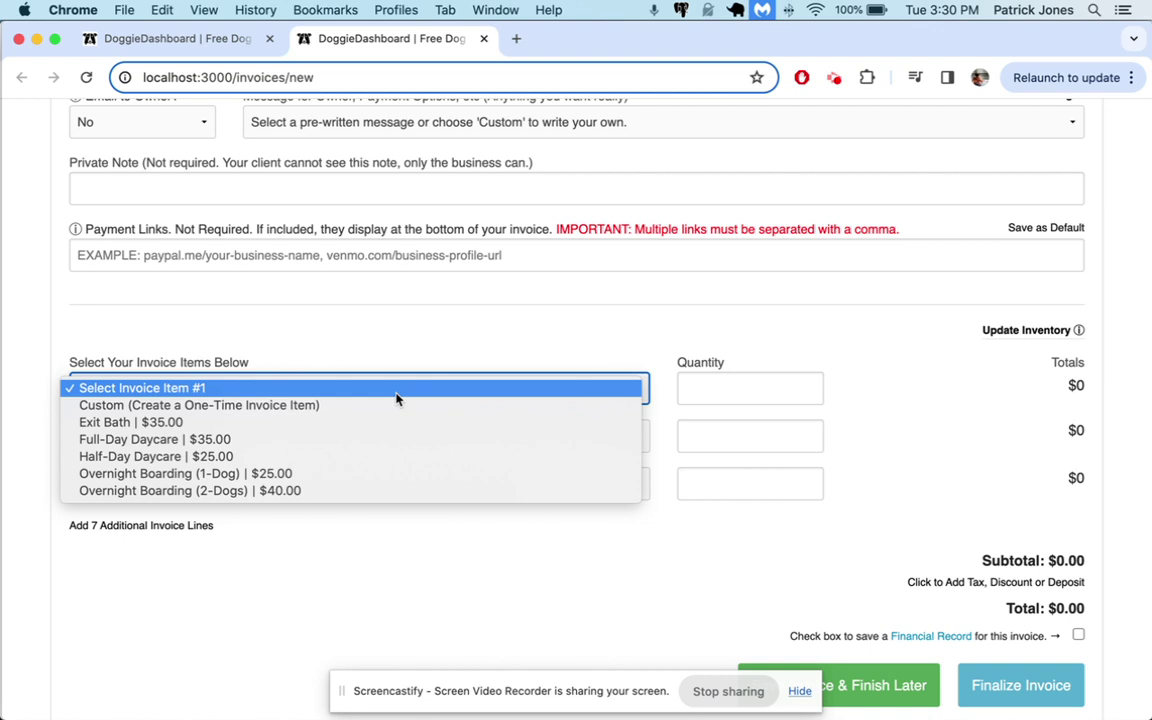
{"action": "left_click", "coordinate": [297, 478]}
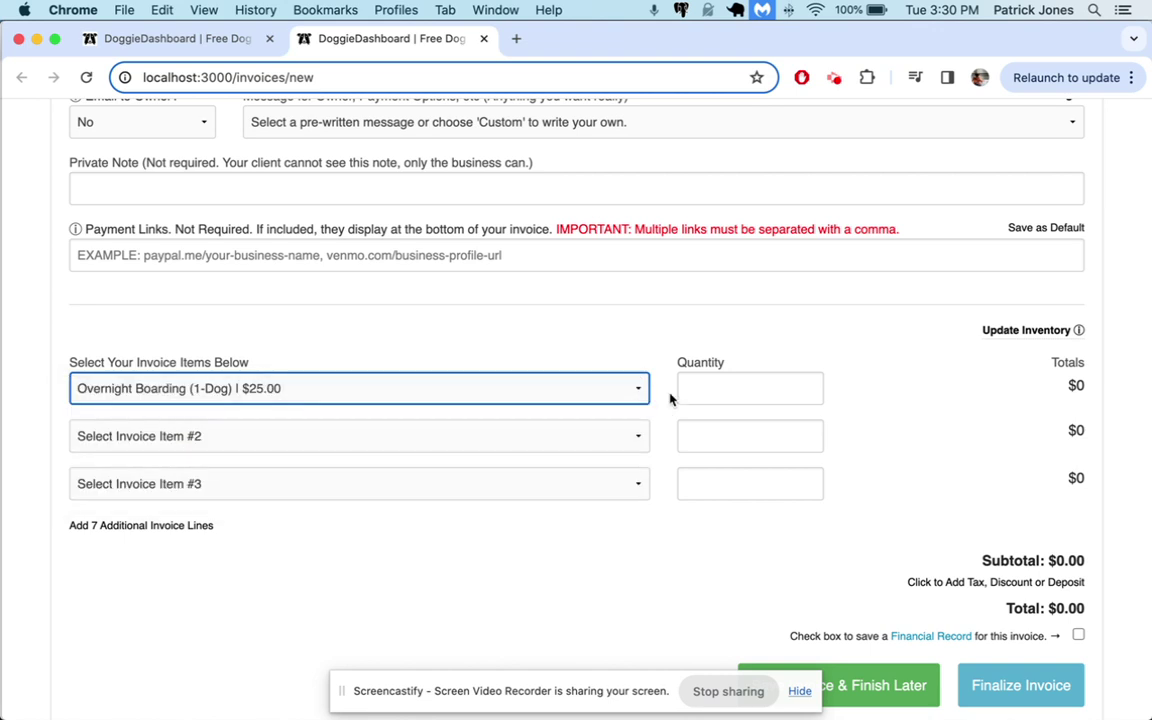
Step: Set the quantity of the Overnight Boarding (1-Dog) line to 6
{"action": "left_click", "coordinate": [711, 386]}
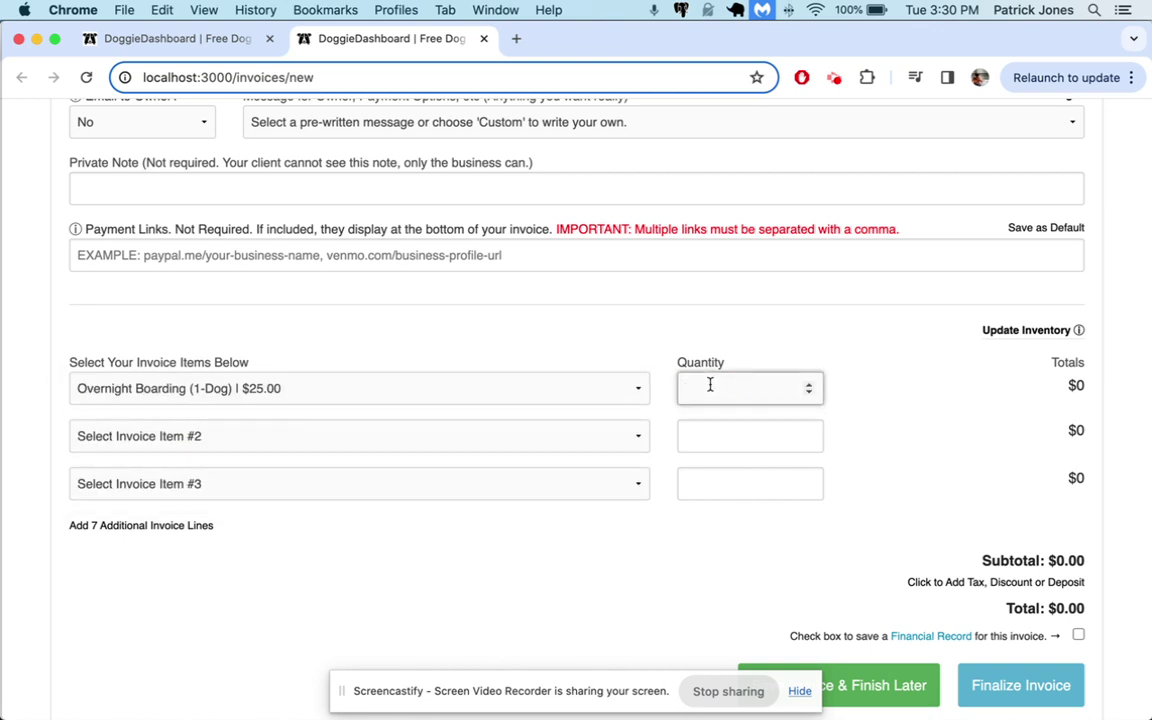
{"action": "type", "text": "6"}
{"action": "left_click", "coordinate": [660, 328]}
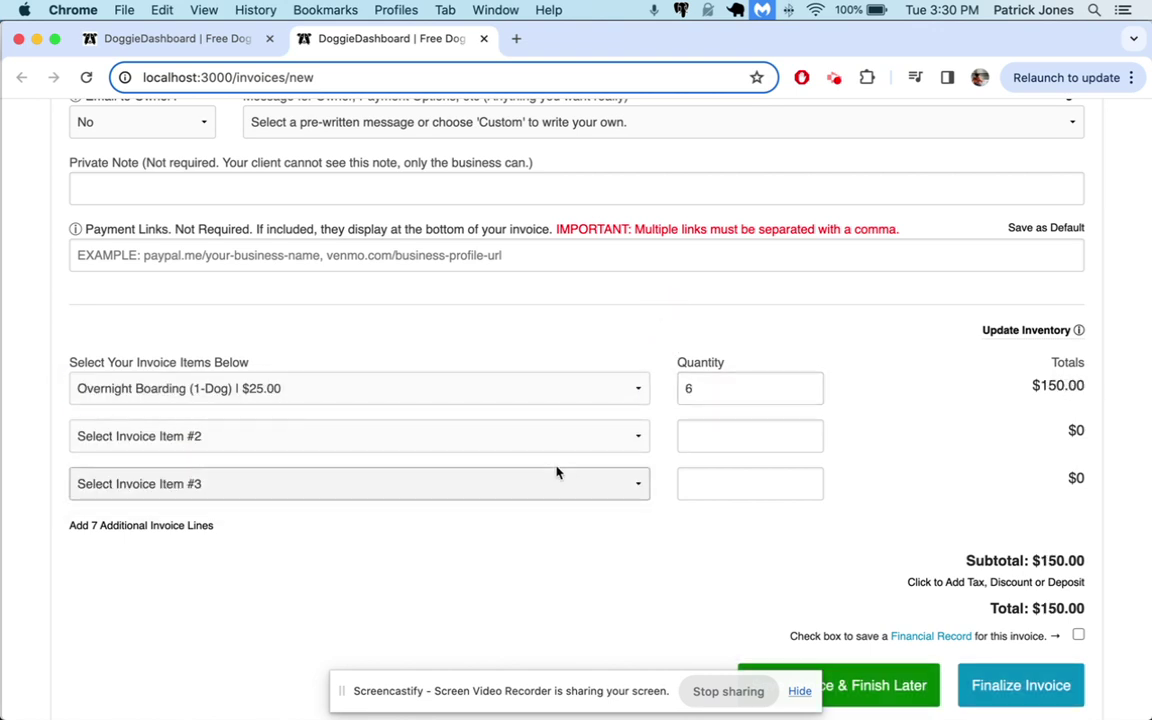
Step: Set the second invoice line to the saved item Exit Bath | $35.00 with a quantity of 1
{"action": "left_click", "coordinate": [525, 437]}
{"action": "left_click", "coordinate": [428, 477]}
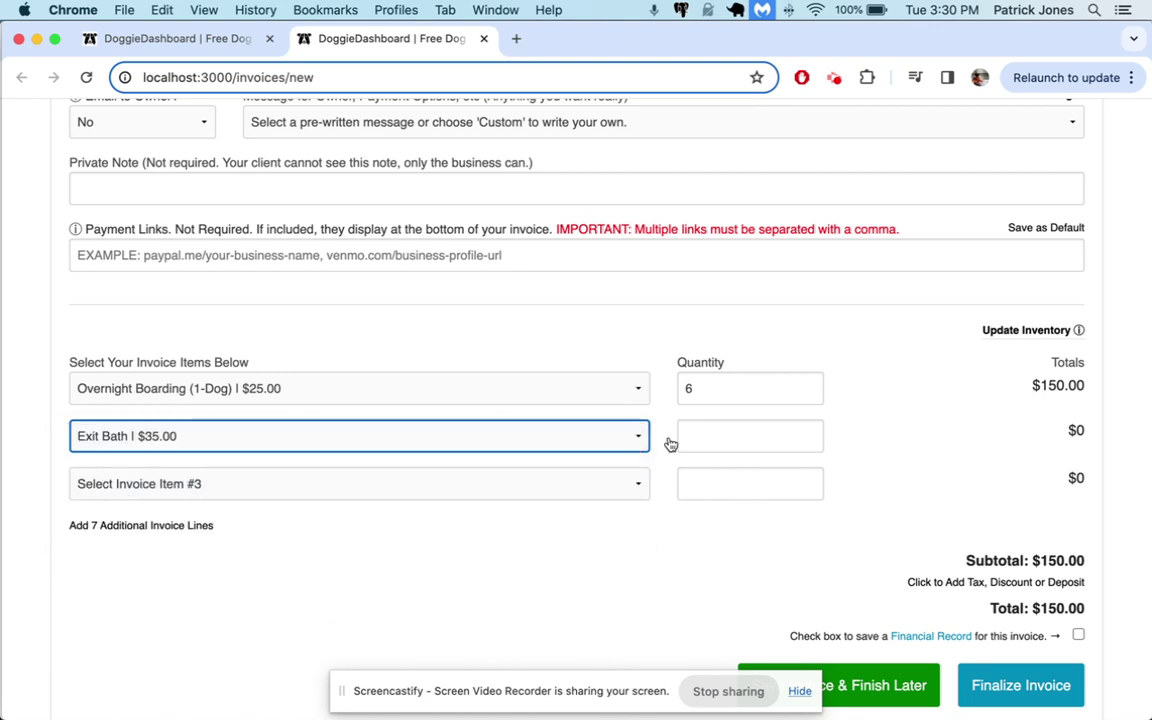
{"action": "left_click", "coordinate": [746, 436]}
{"action": "type", "text": "1"}
{"action": "left_click", "coordinate": [887, 483]}
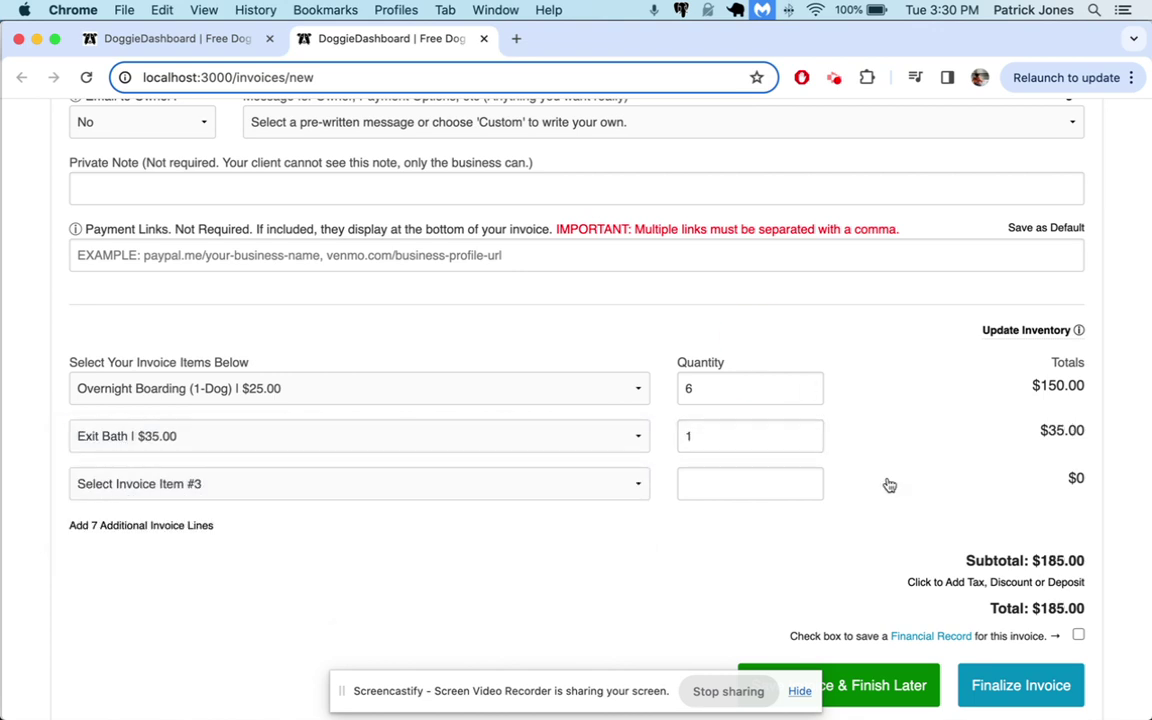
Step: Finalize the invoice and dismiss the success message on the created invoice
{"action": "scroll", "coordinate": [1034, 522], "scroll_direction": "down", "scroll_amount": 2}
{"action": "left_click", "coordinate": [1029, 580]}
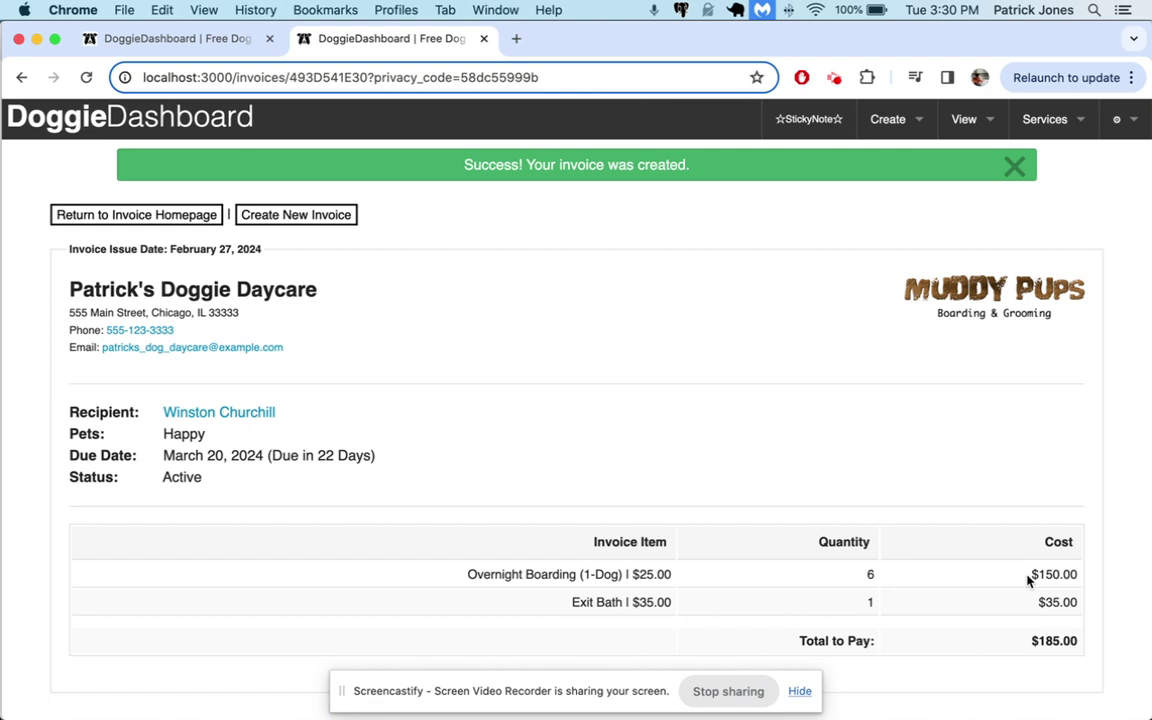
{"action": "left_click", "coordinate": [1016, 169]}
{"action": "scroll", "coordinate": [770, 483], "scroll_direction": "down", "scroll_amount": 2}
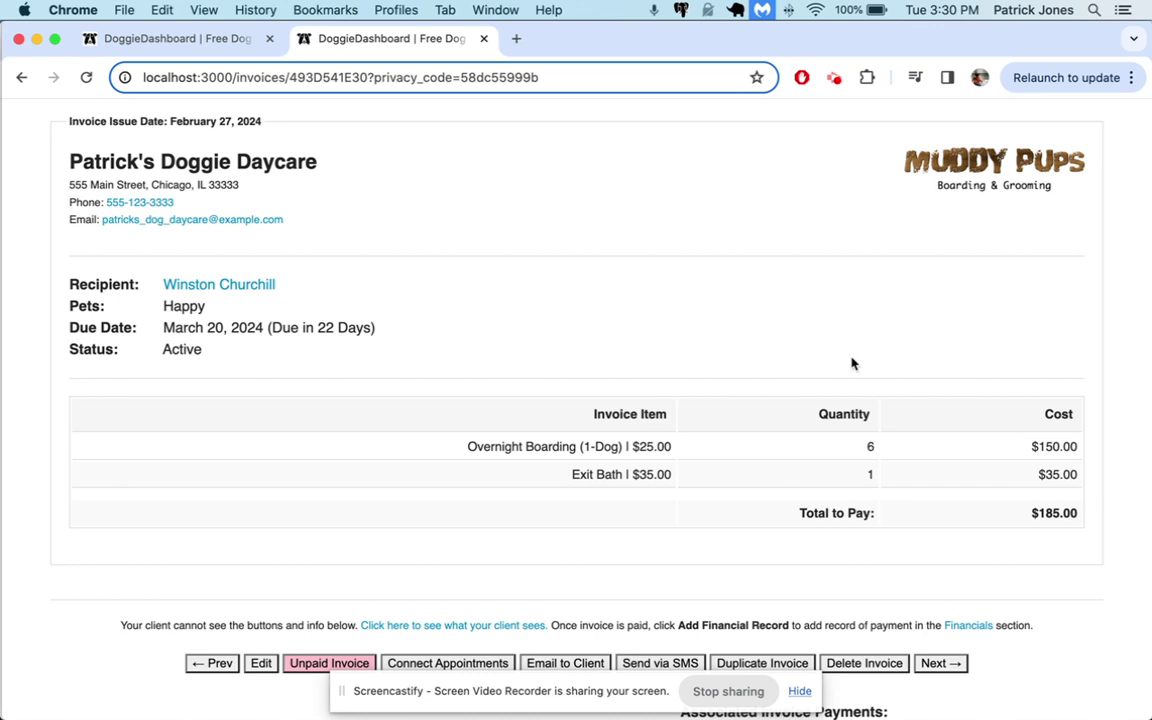
Step: Return to the reusable invoice items and set the amount of Exit Bath to 40
{"action": "left_click", "coordinate": [183, 43]}
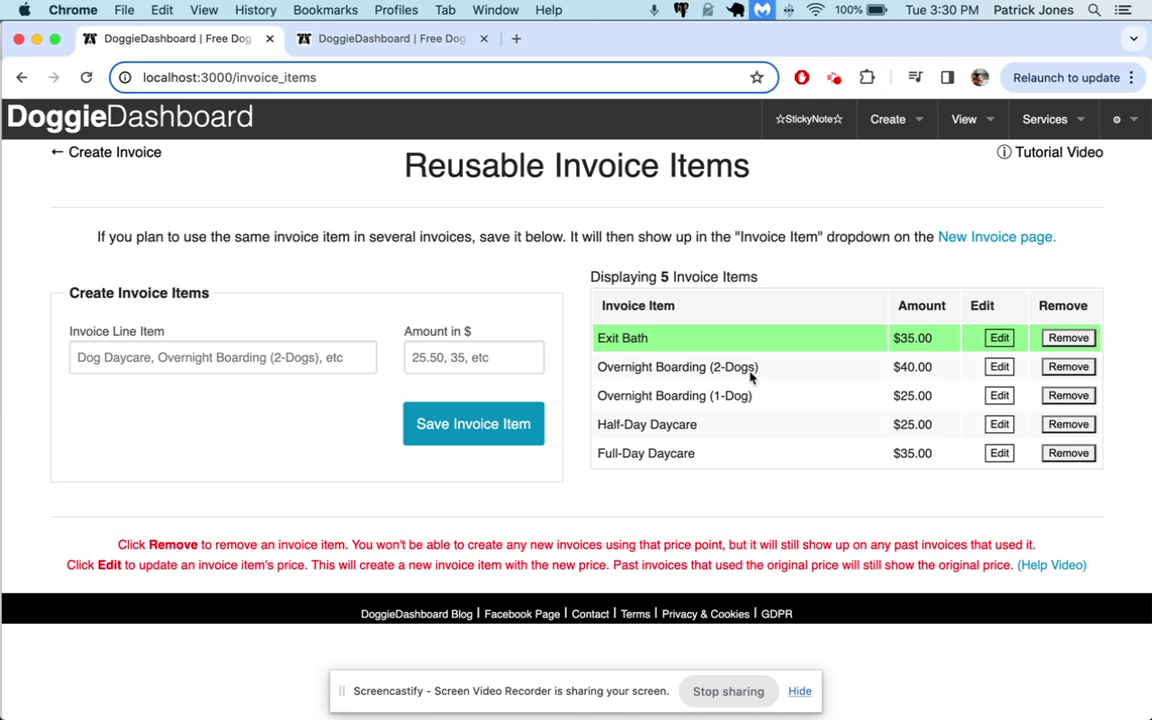
{"action": "left_click", "coordinate": [385, 38]}
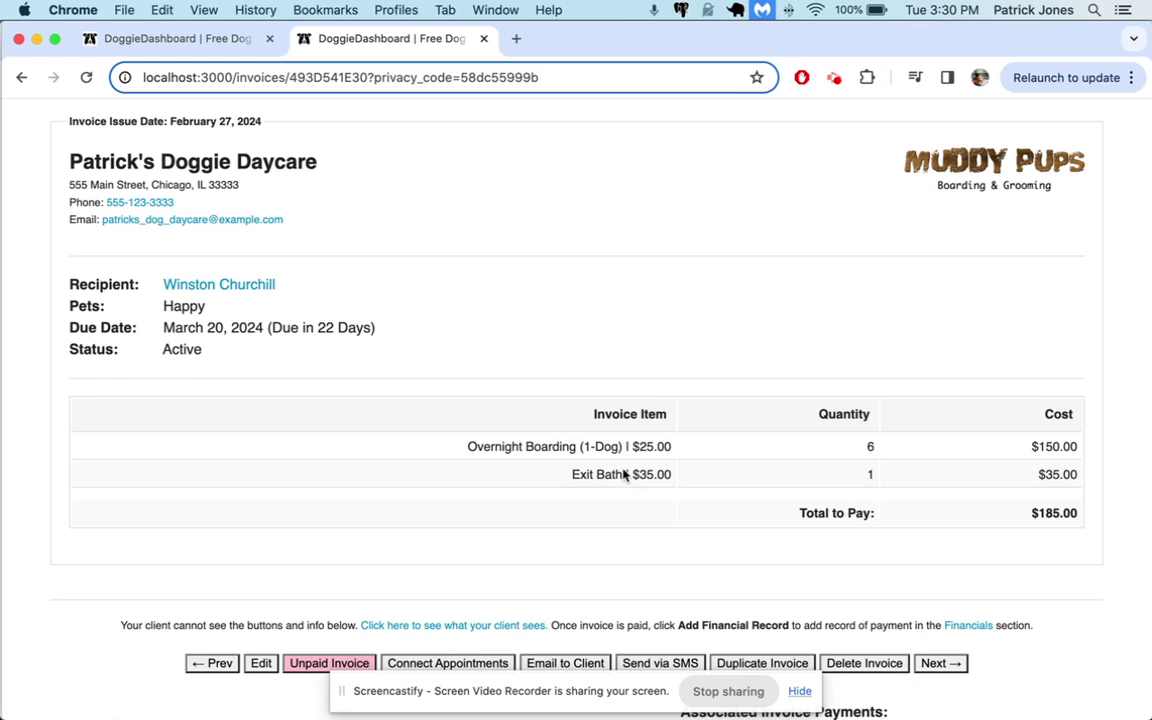
{"action": "left_click", "coordinate": [170, 38]}
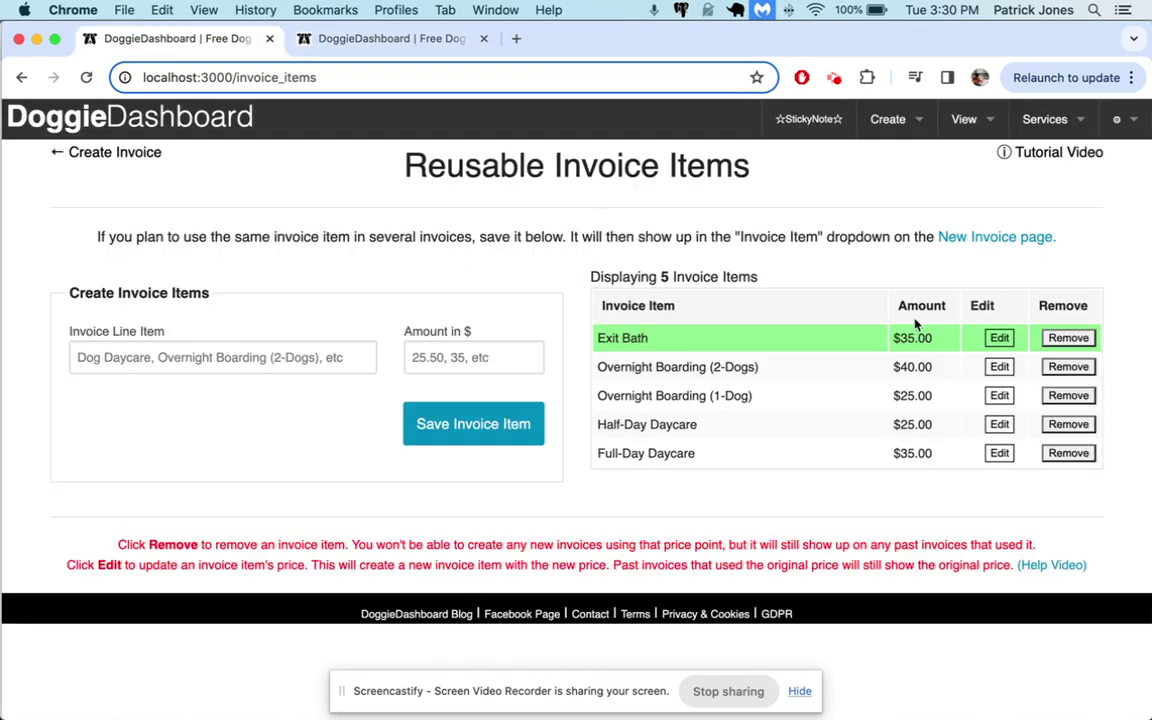
{"action": "left_click", "coordinate": [999, 338]}
{"action": "left_click", "coordinate": [606, 352]}
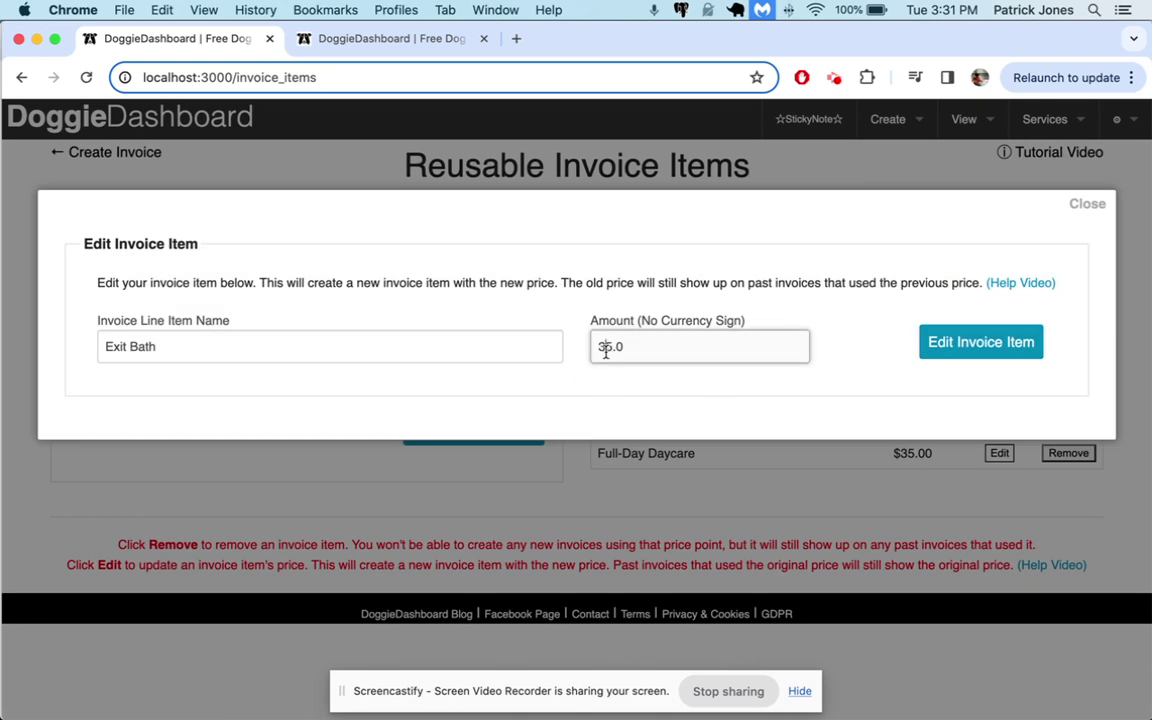
{"action": "key", "text": "BackSpace"}
{"action": "type", "text": "40"}
{"action": "left_click", "coordinate": [717, 352]}
{"action": "key", "text": "BackSpace"}
{"action": "left_click", "coordinate": [951, 350]}
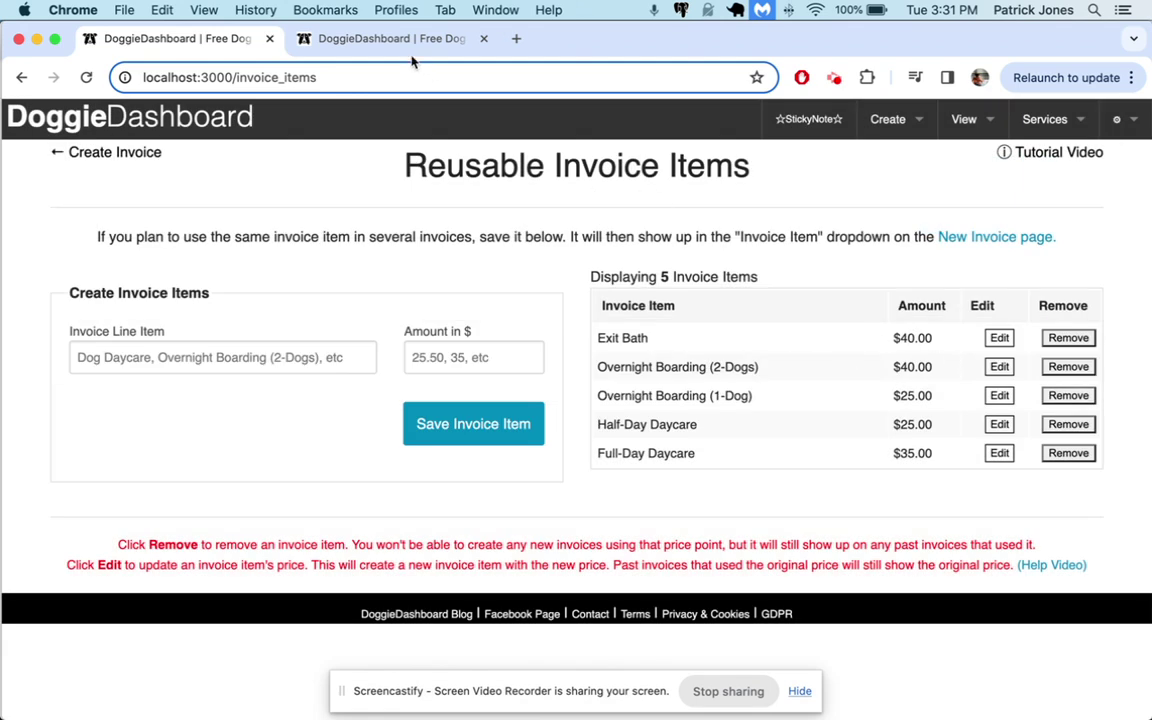
Step: Check which price the Exit Bath line carries on the already created invoice
{"action": "left_click", "coordinate": [370, 40]}
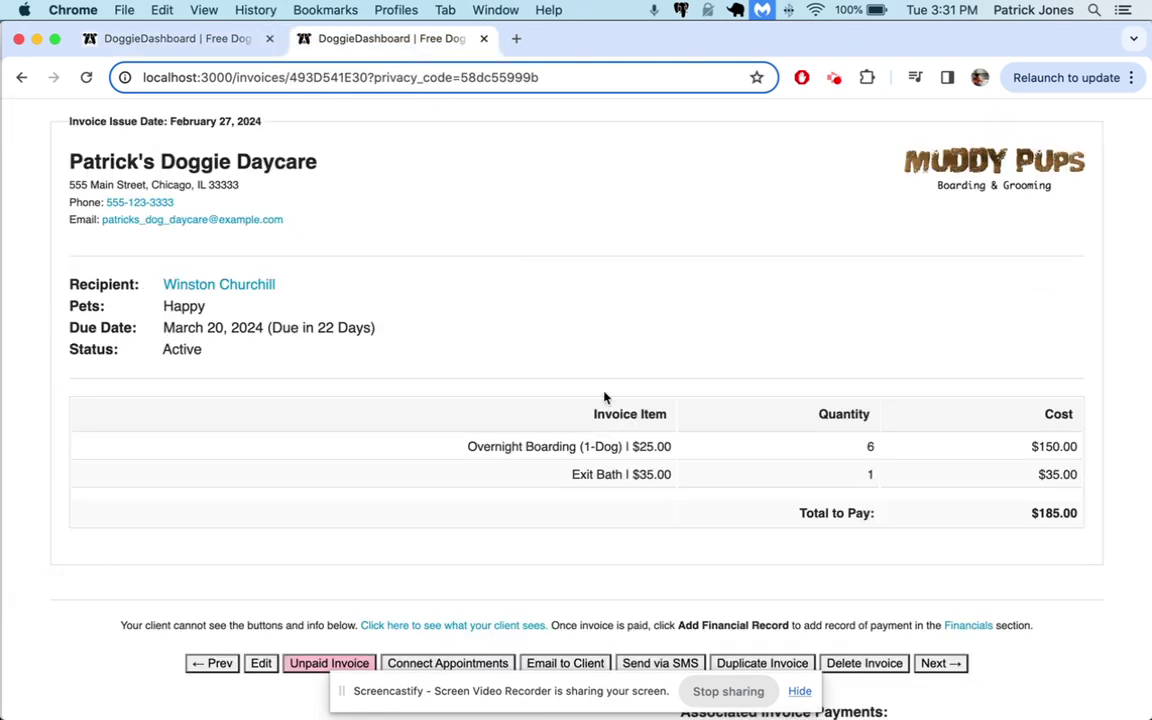
{"action": "scroll", "coordinate": [604, 395], "scroll_direction": "down", "scroll_amount": 2}
{"action": "scroll", "coordinate": [594, 404], "scroll_direction": "up", "scroll_amount": 2}
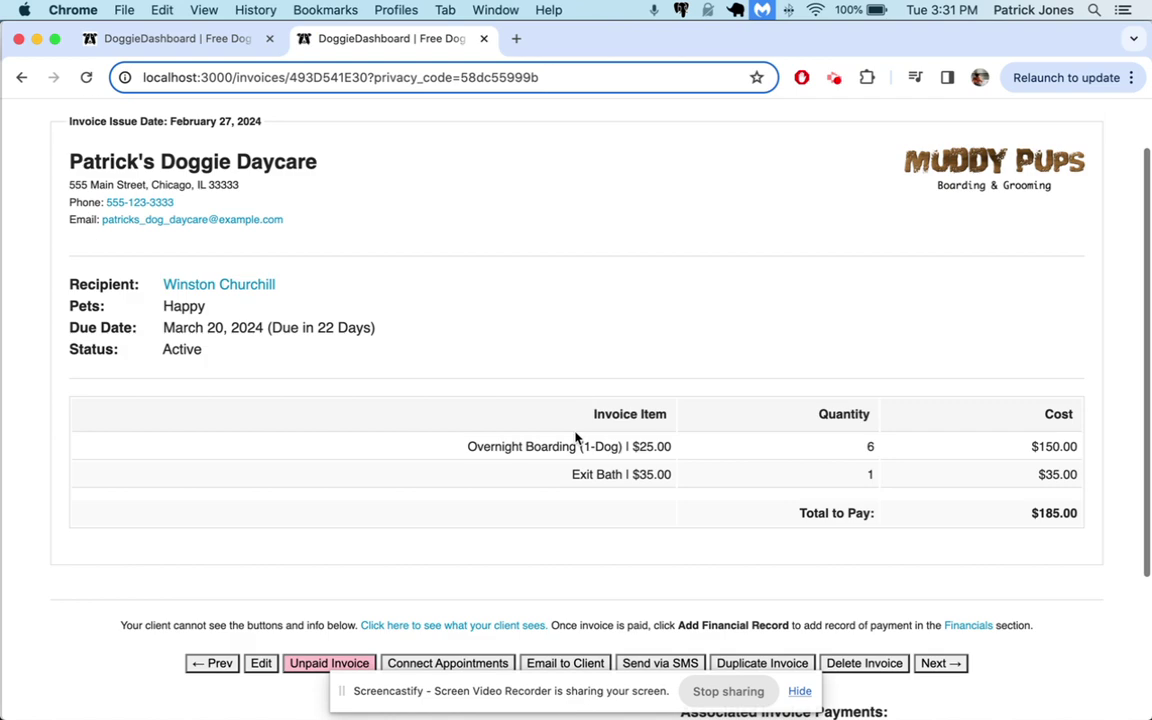
{"action": "left_click_drag", "start_coordinate": [571, 478], "coordinate": [722, 478]}
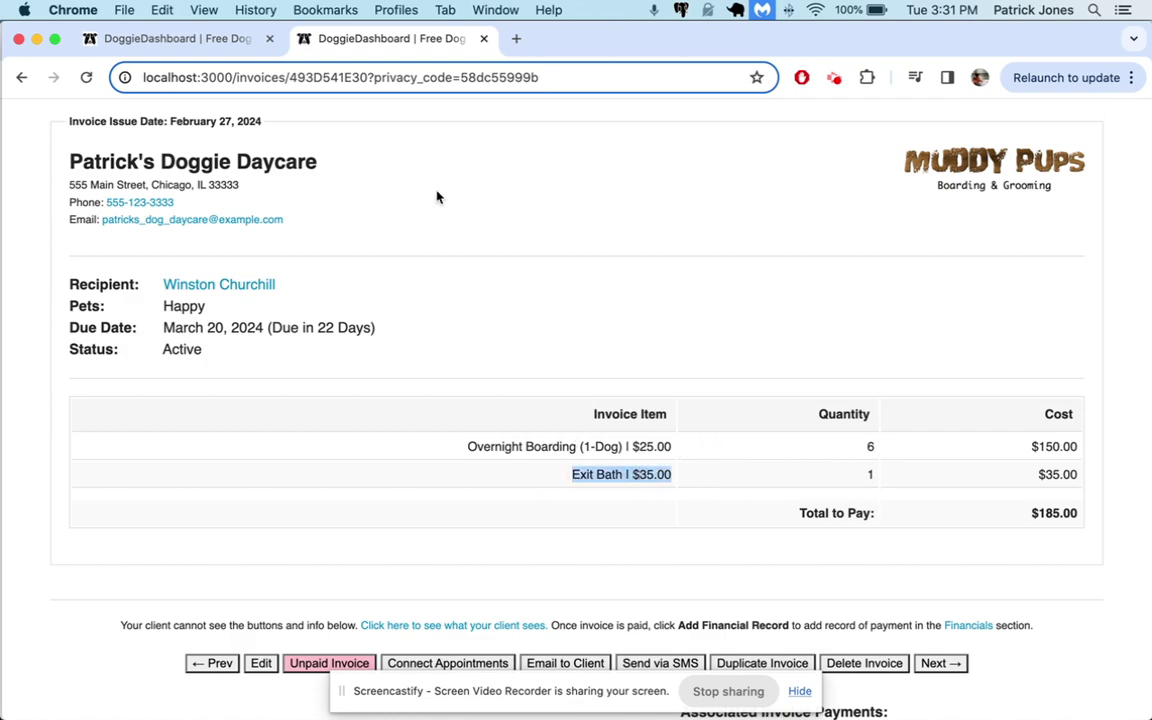
Step: Open a new invoice form in a separate tab and review the saved items offered for its first line
{"action": "left_click", "coordinate": [216, 38]}
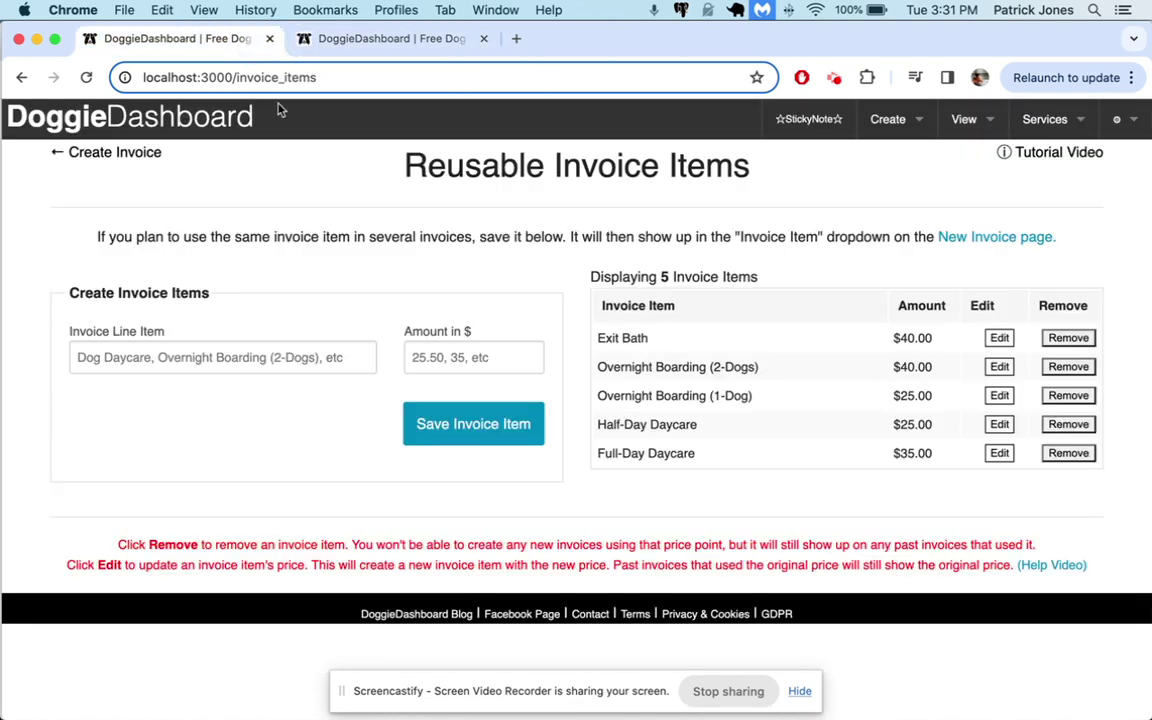
{"action": "left_click", "coordinate": [148, 155], "text": "super"}
{"action": "left_click", "coordinate": [580, 38]}
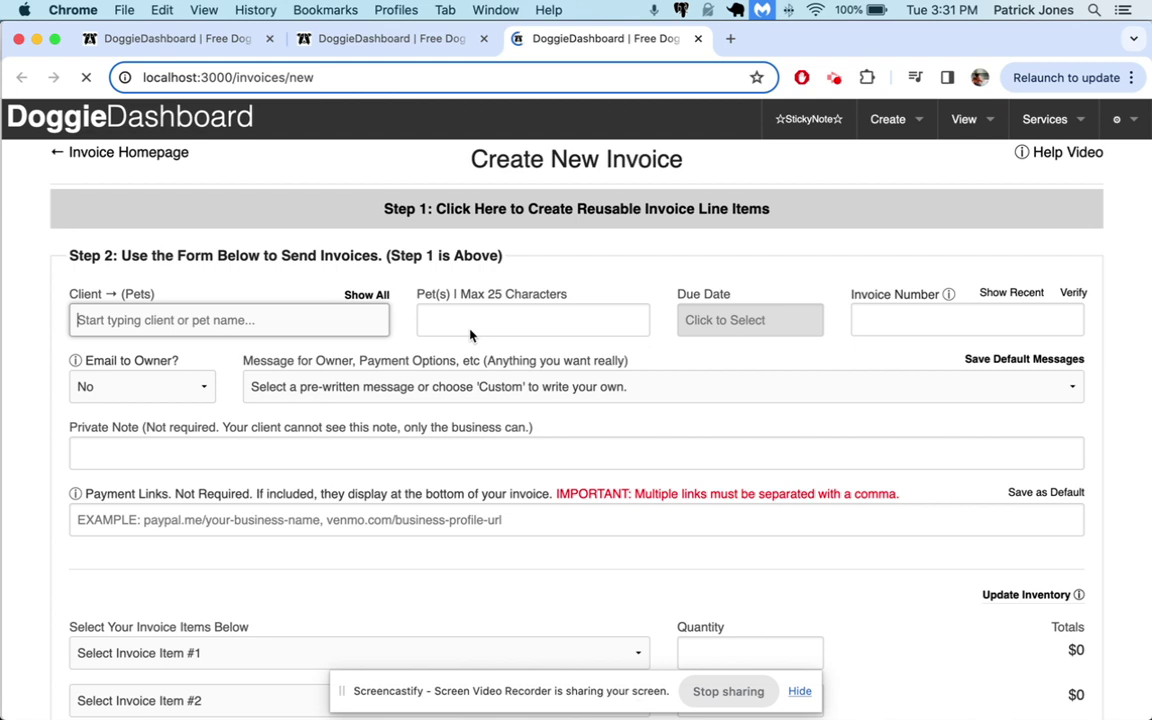
{"action": "scroll", "coordinate": [257, 440], "scroll_direction": "down", "scroll_amount": 5}
{"action": "left_click", "coordinate": [258, 412]}
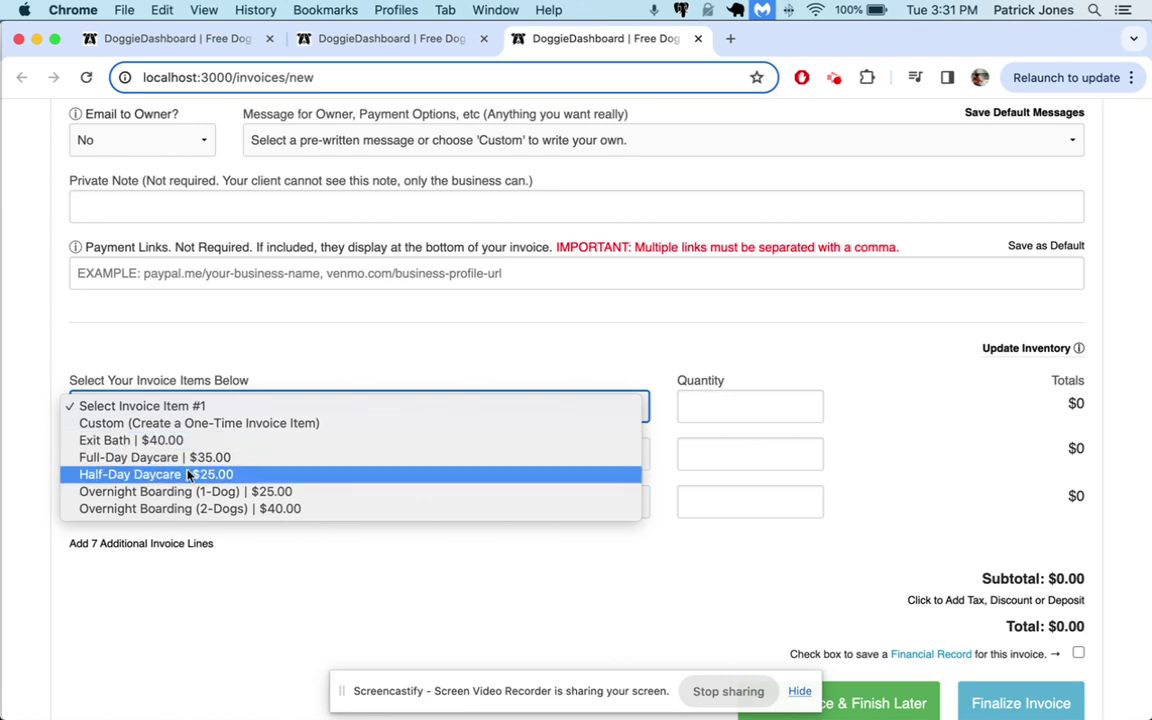
Step: Open the created invoice for editing and review the items offered for line 2, keeping Exit Bath | $35.00 selected
{"action": "left_click", "coordinate": [350, 34]}
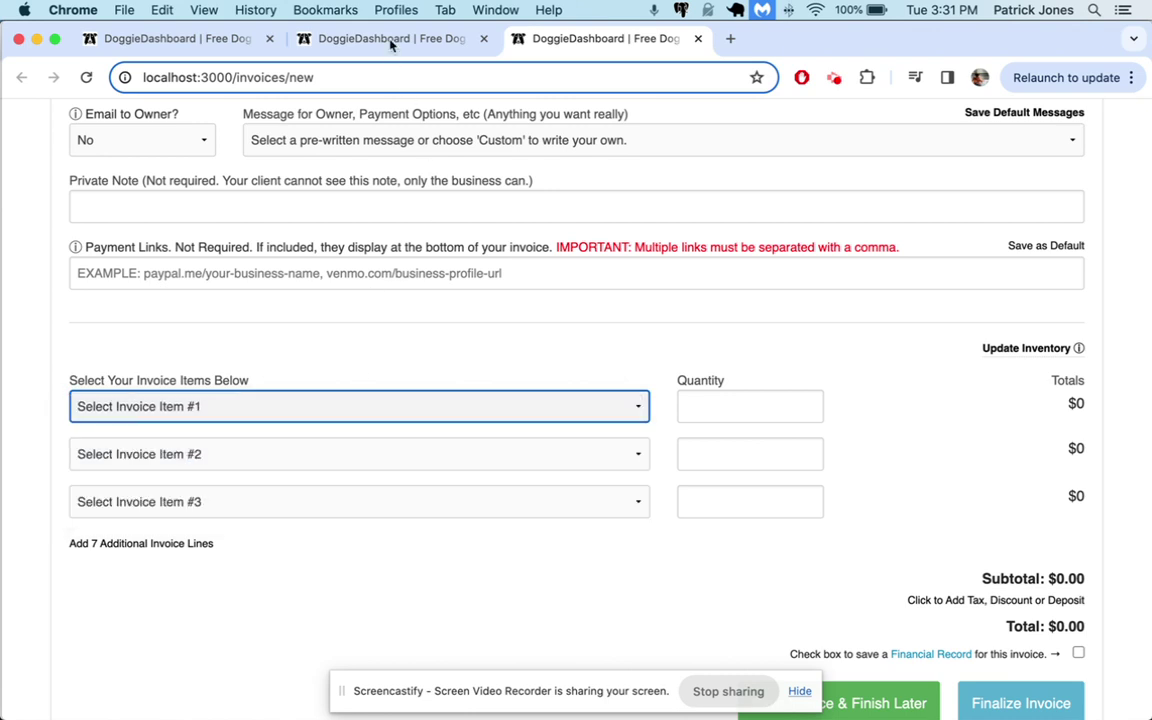
{"action": "left_click", "coordinate": [350, 34]}
{"action": "left_click", "coordinate": [831, 330]}
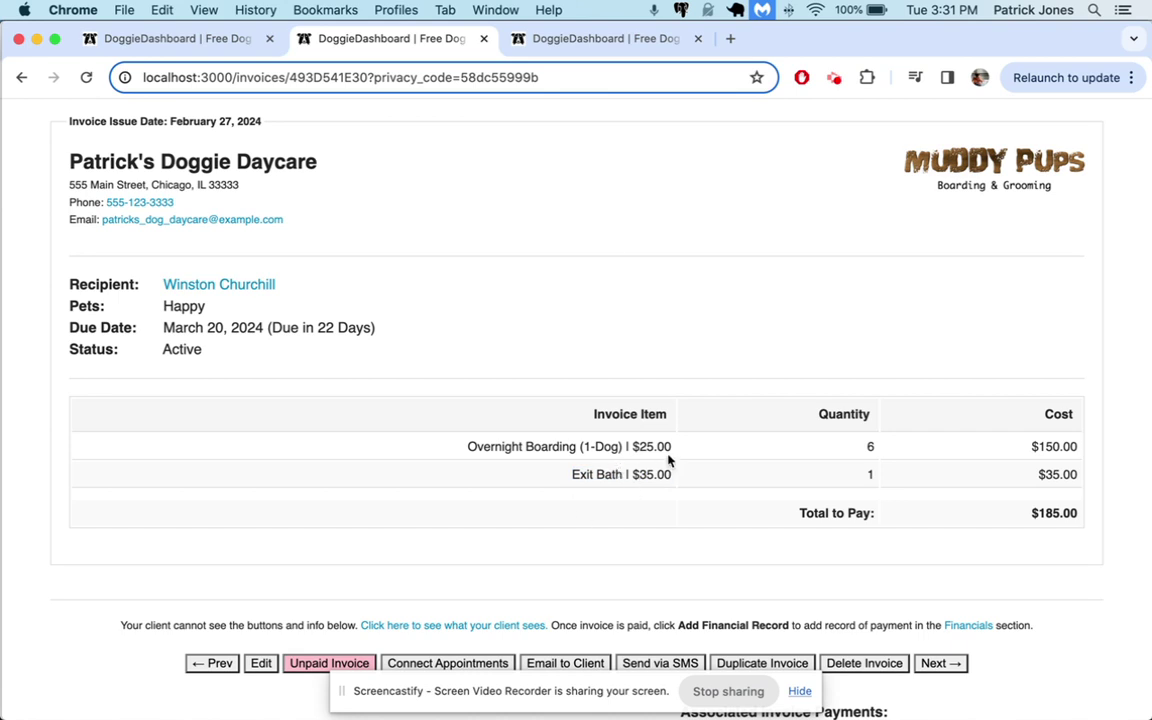
{"action": "scroll", "coordinate": [600, 420], "scroll_direction": "down", "scroll_amount": 2}
{"action": "left_click", "coordinate": [260, 663]}
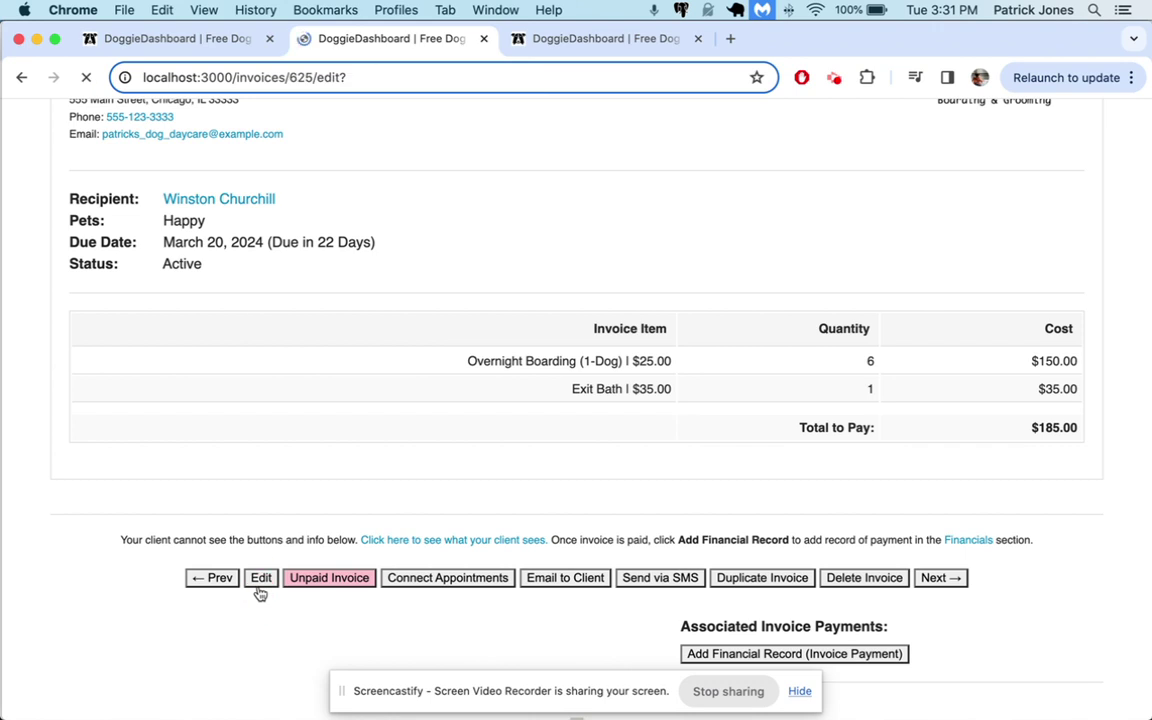
{"action": "scroll", "coordinate": [257, 591], "scroll_direction": "down", "scroll_amount": 3}
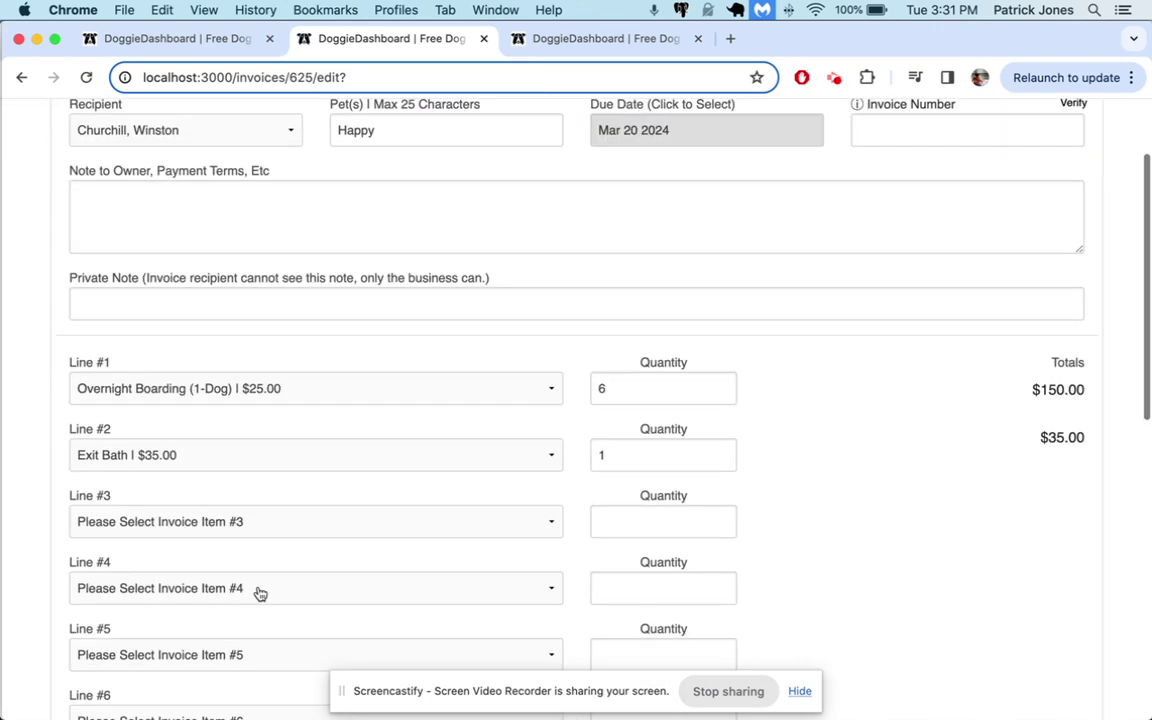
{"action": "left_click", "coordinate": [157, 456]}
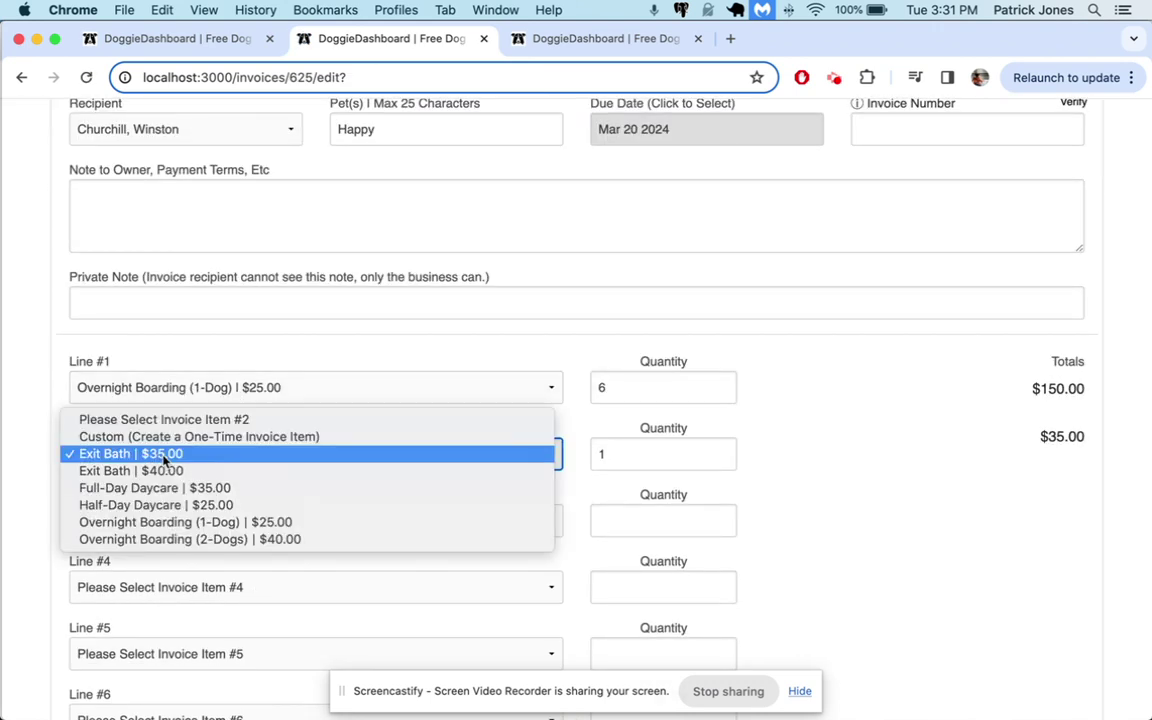
{"action": "left_click", "coordinate": [165, 456]}
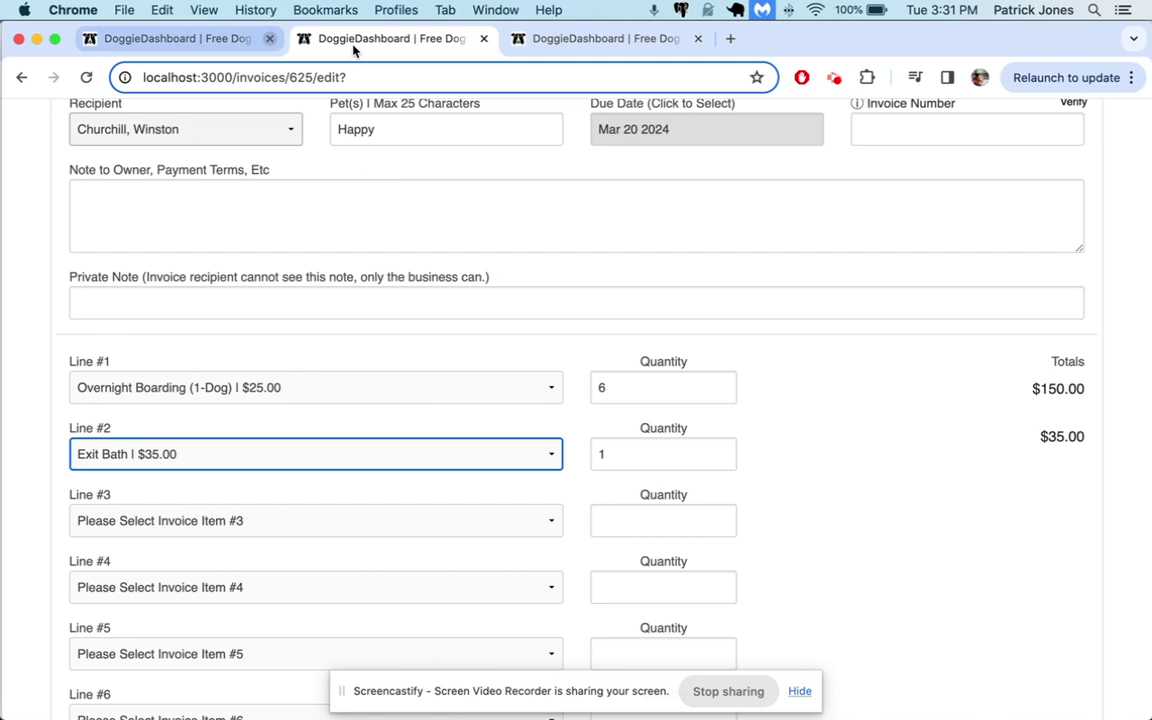
Step: Review the saved items offered for the second line of the new invoice, then return to the reusable items list
{"action": "left_click", "coordinate": [563, 42]}
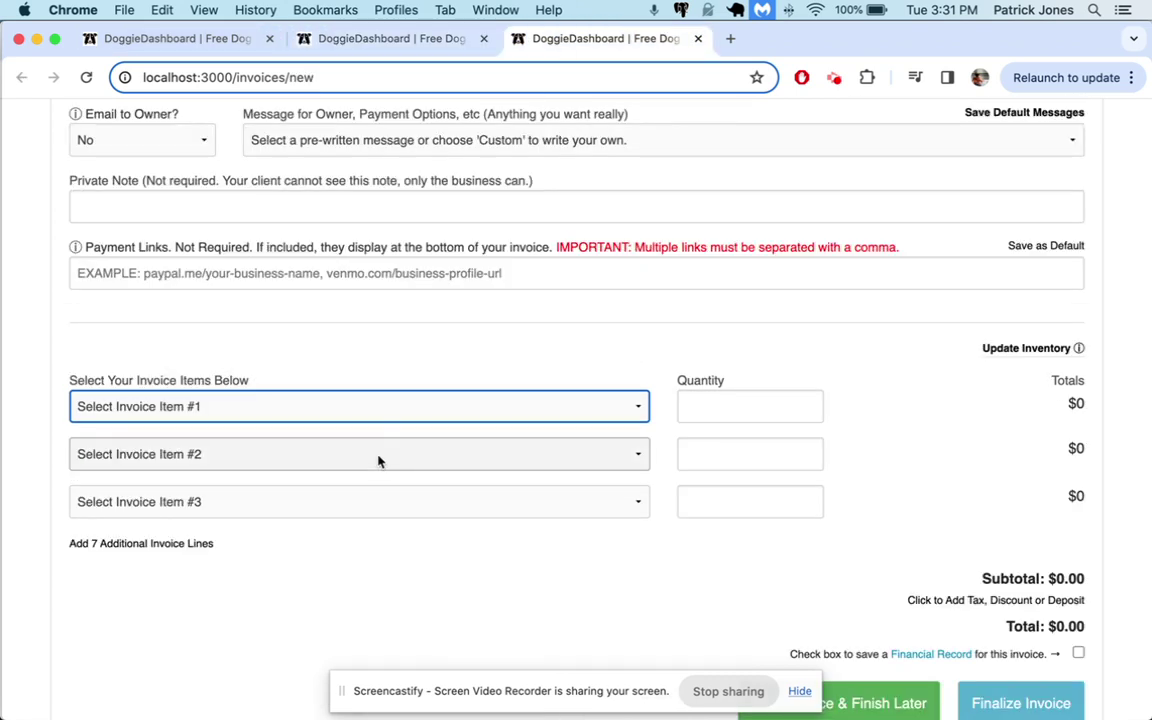
{"action": "left_click", "coordinate": [352, 457]}
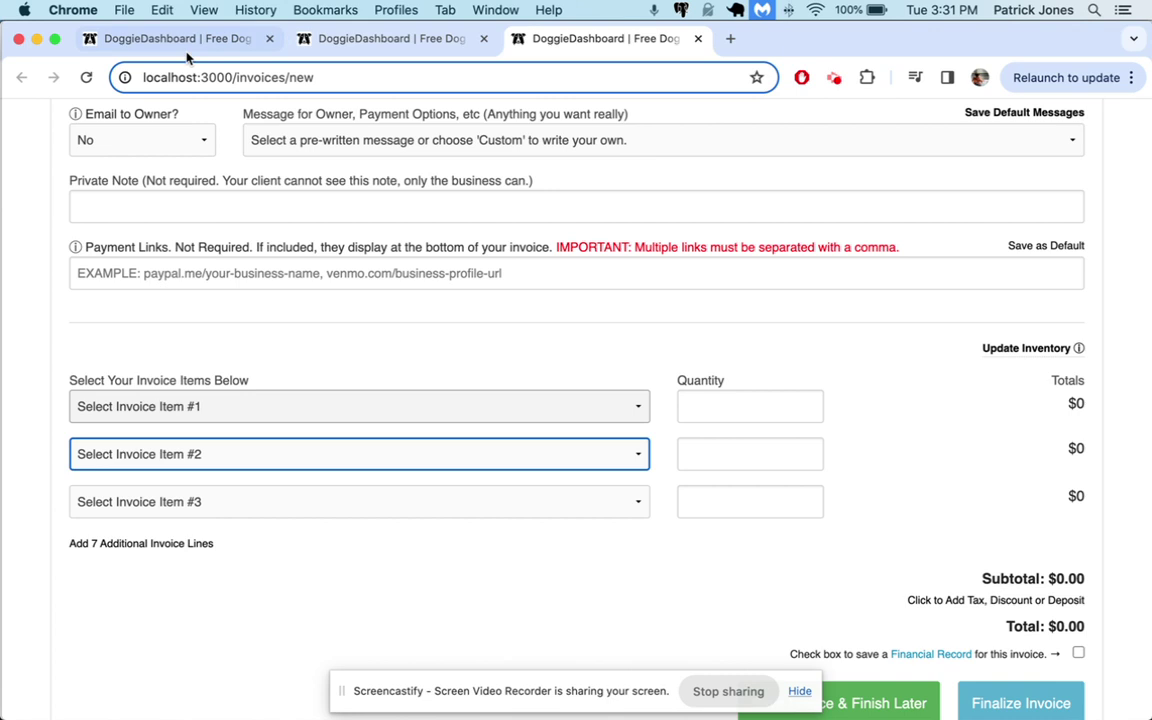
{"action": "left_click", "coordinate": [187, 57]}
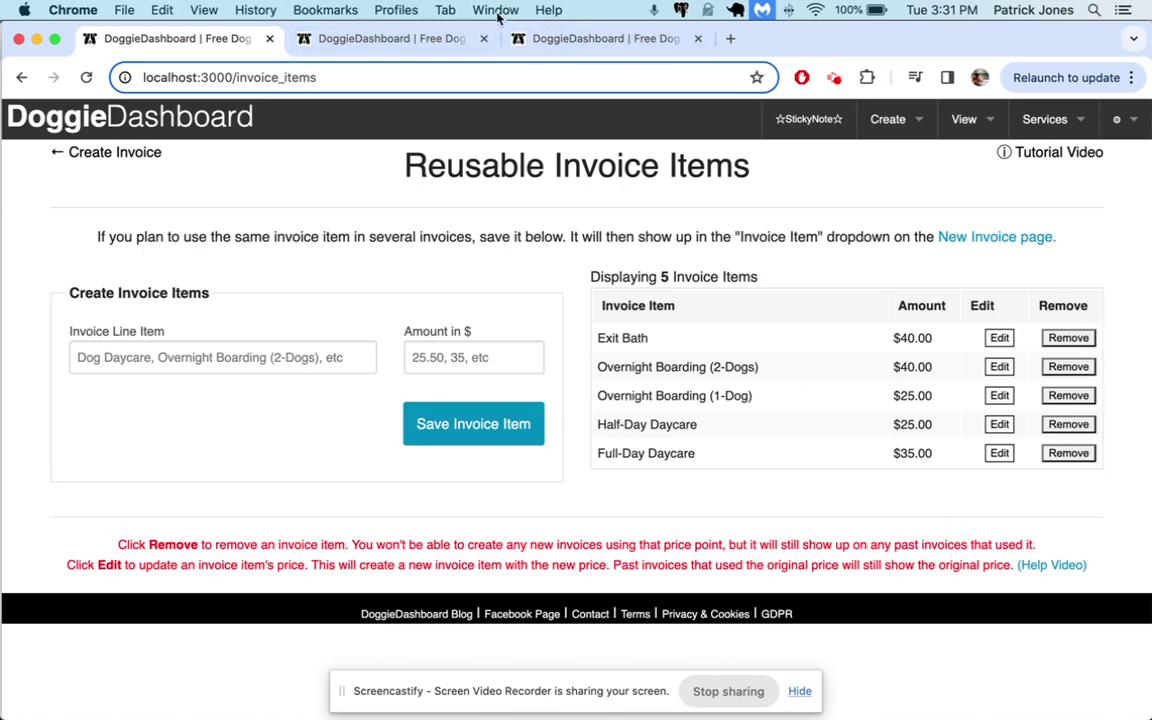
Step: Set line 3 of the invoice being edited to Full-Day Daycare | $35.00 with a quantity of 2
{"action": "left_click", "coordinate": [432, 40]}
{"action": "scroll", "coordinate": [378, 440], "scroll_direction": "down", "scroll_amount": 2}
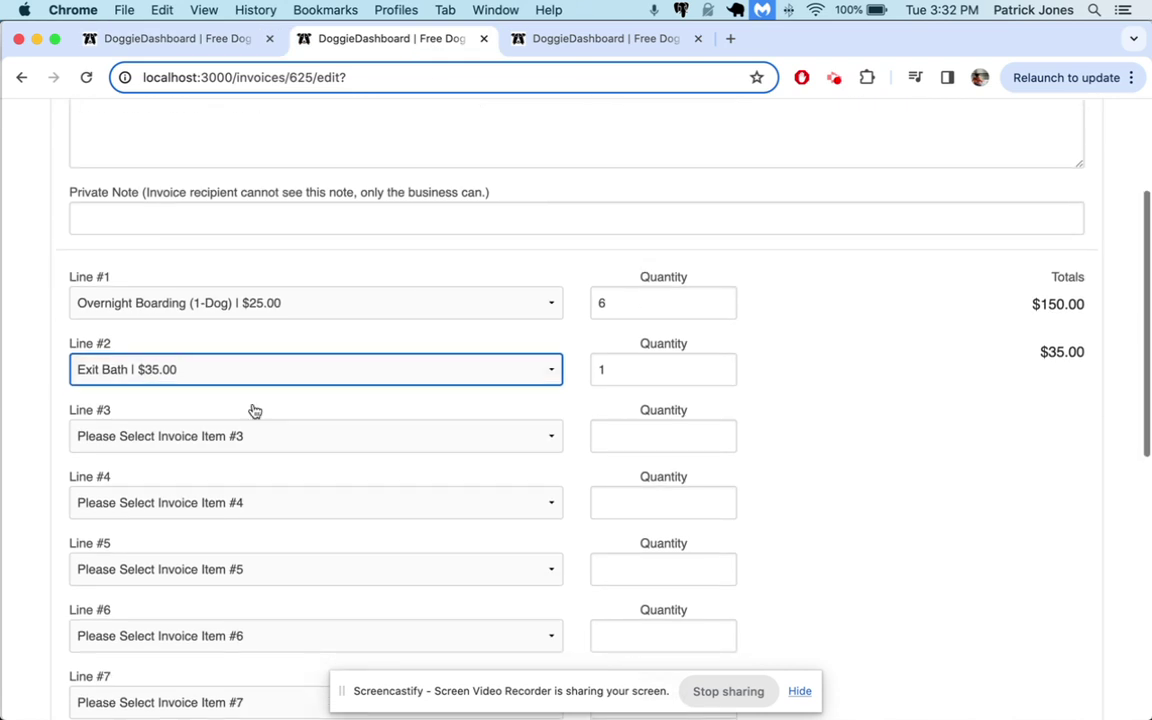
{"action": "left_click", "coordinate": [252, 436]}
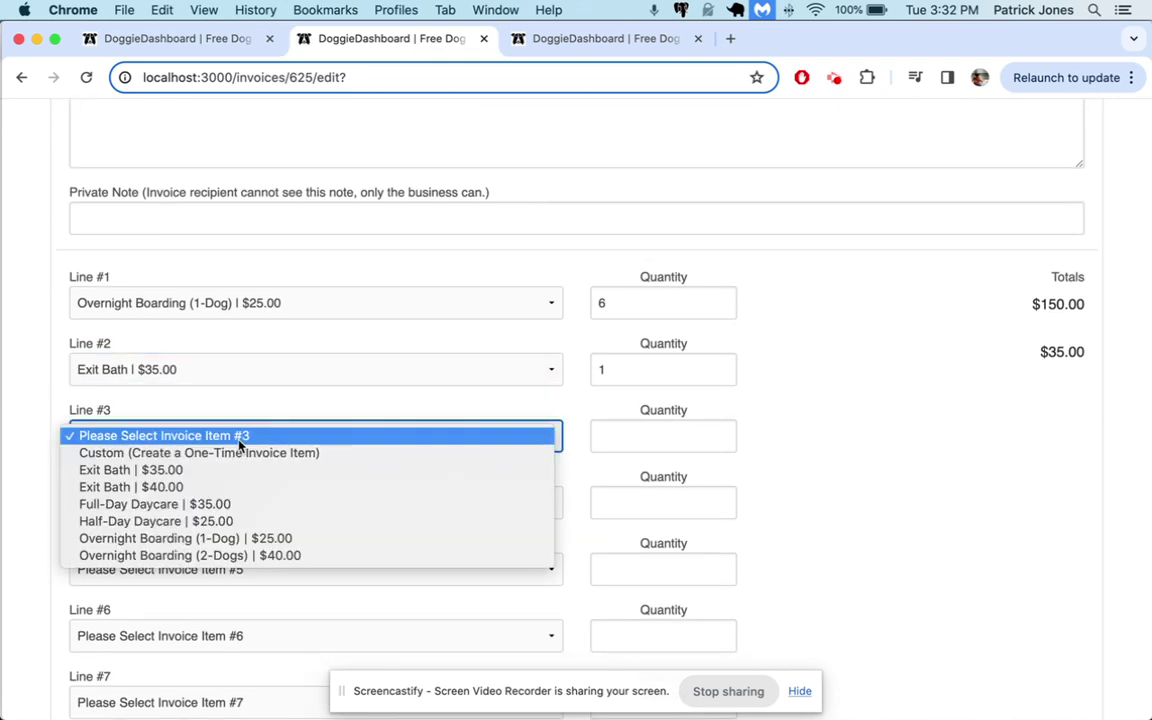
{"action": "left_click", "coordinate": [240, 505]}
{"action": "left_click", "coordinate": [633, 435]}
{"action": "key", "text": "Up"}
{"action": "key", "text": "Up"}
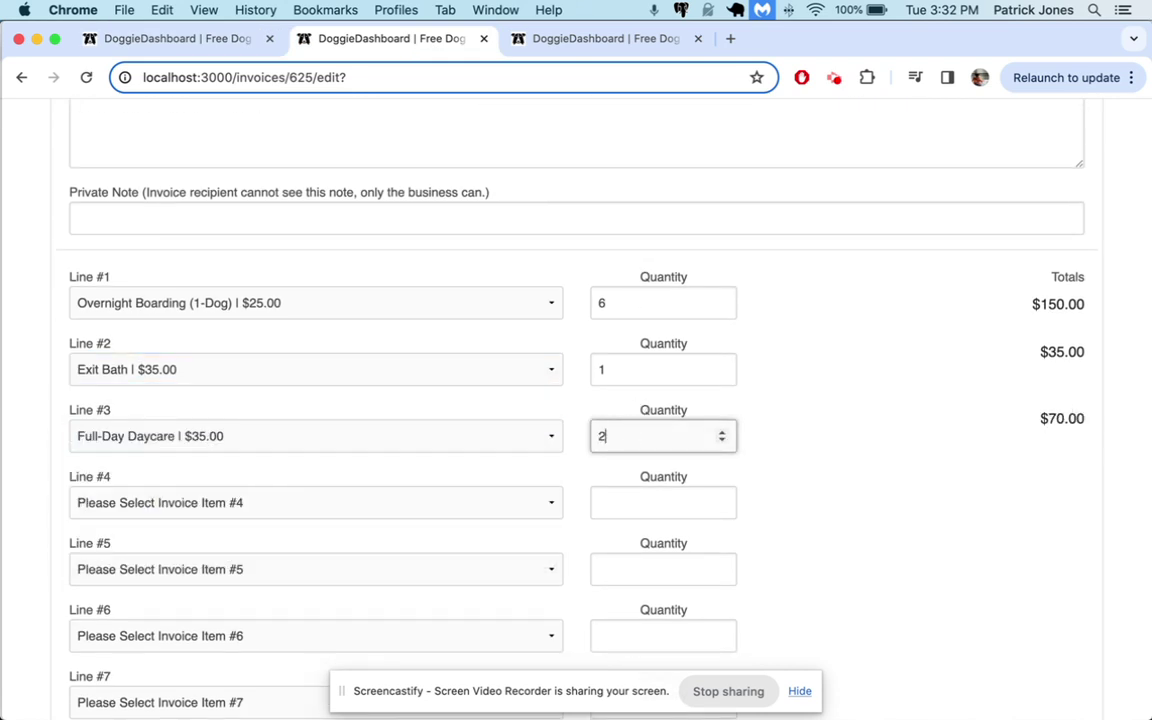
Step: Save the edited invoice with its total recalculated and mark it as paid
{"action": "scroll", "coordinate": [1116, 586], "scroll_direction": "down", "scroll_amount": 10}
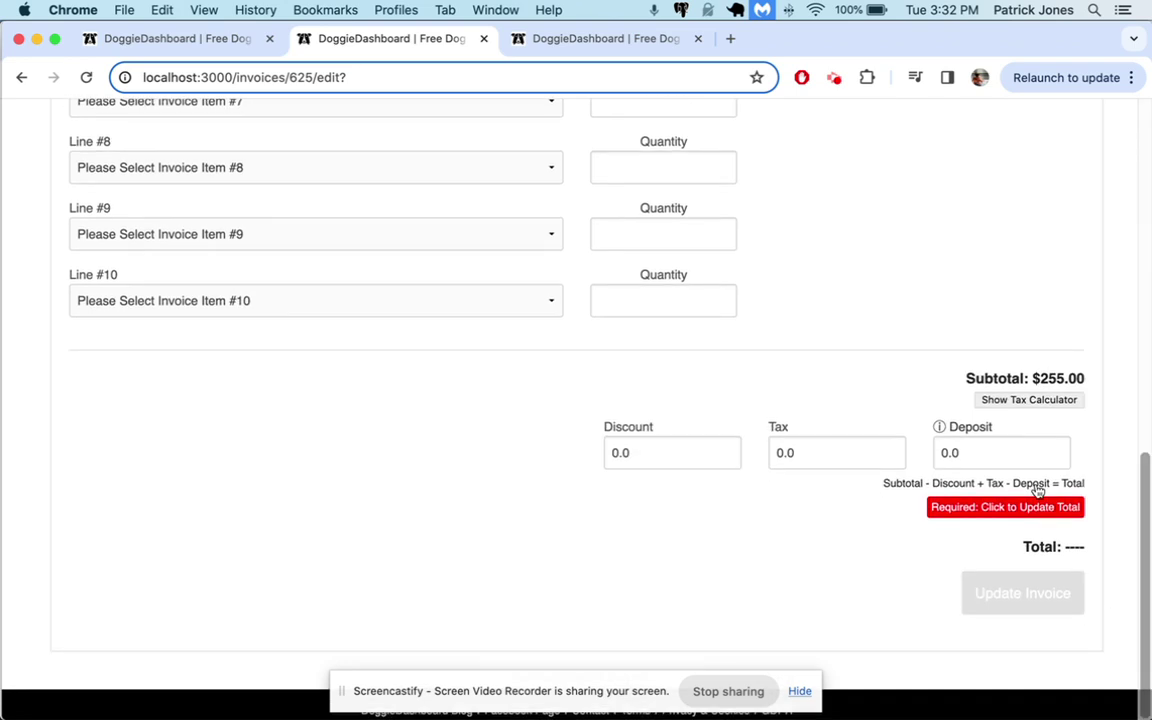
{"action": "left_click", "coordinate": [1036, 507]}
{"action": "left_click", "coordinate": [1030, 598]}
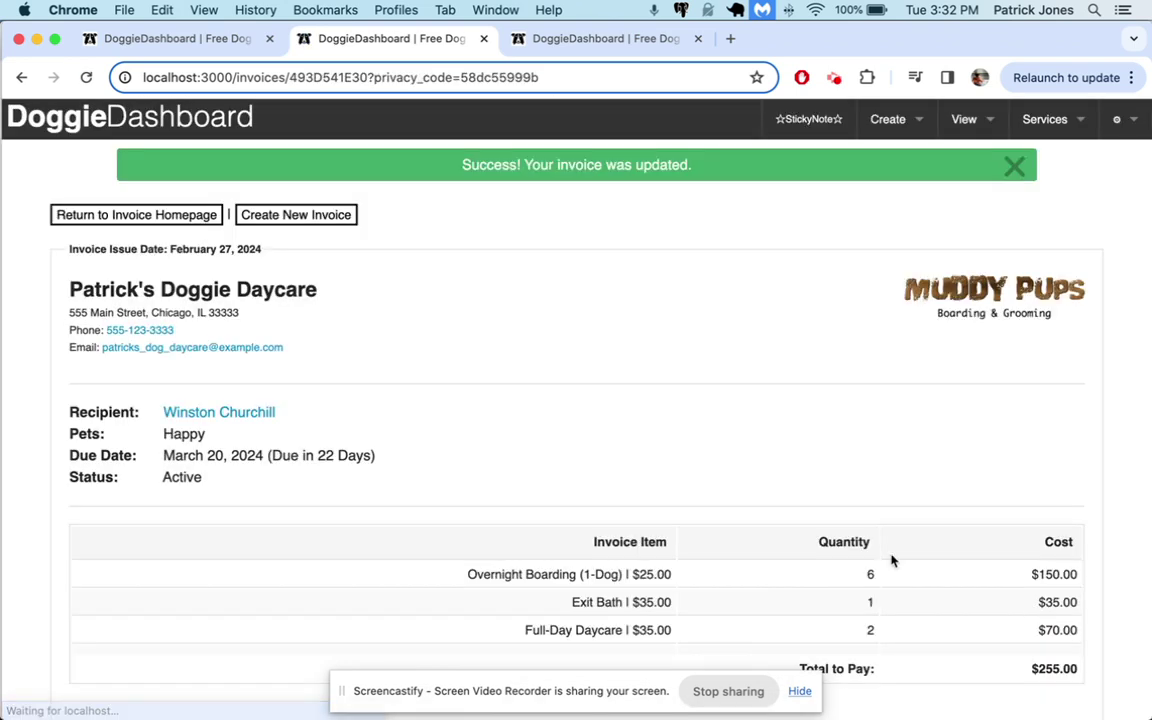
{"action": "scroll", "coordinate": [892, 560], "scroll_direction": "down", "scroll_amount": 5}
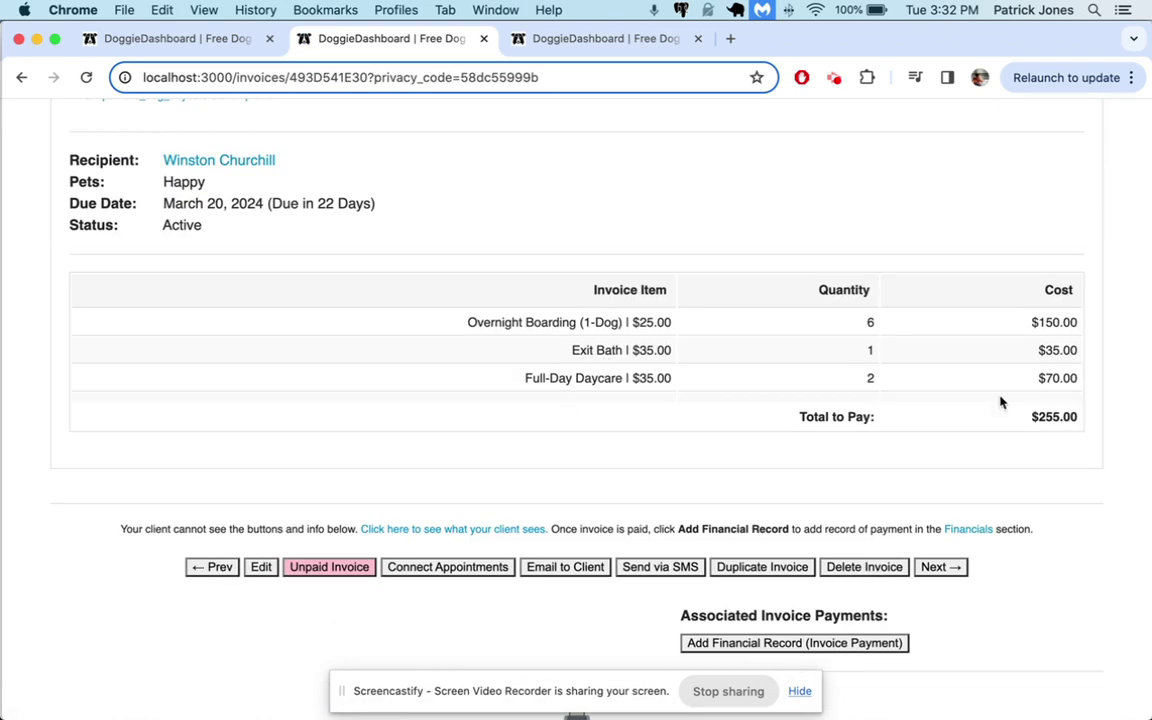
{"action": "left_click", "coordinate": [330, 571]}
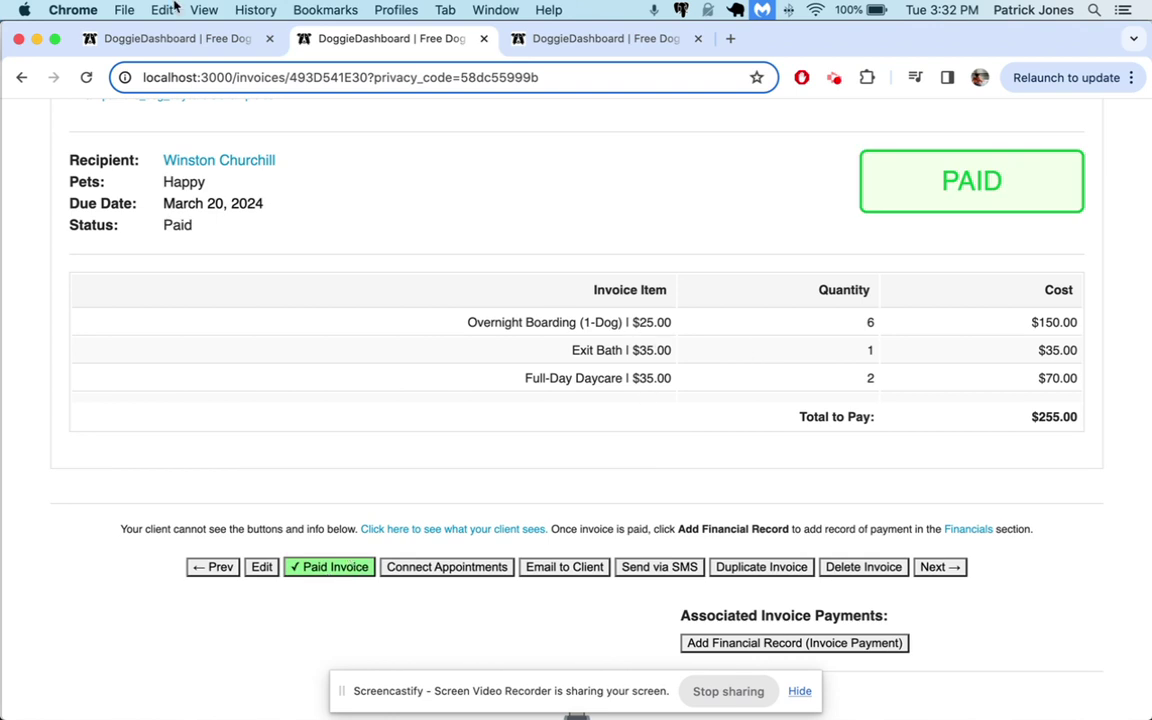
Step: Remove Half-Day Daycare and Full-Day Daycare from the reusable invoice items, confirming each removal
{"action": "left_click", "coordinate": [170, 38]}
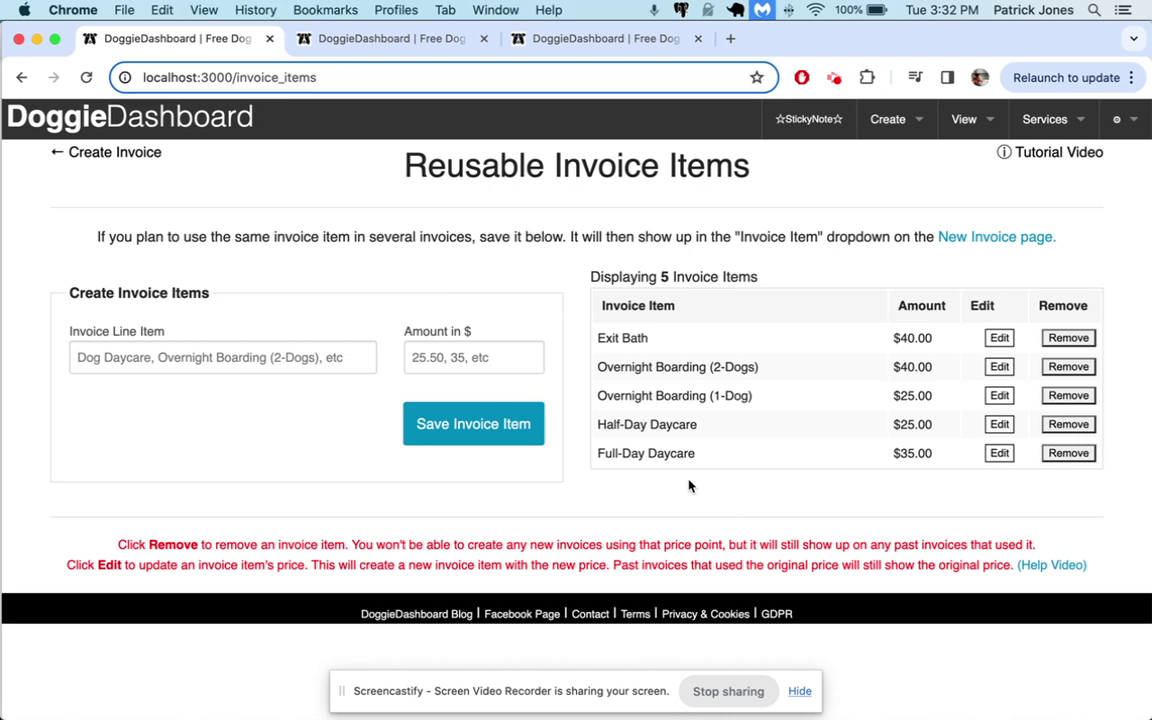
{"action": "left_click", "coordinate": [1088, 426]}
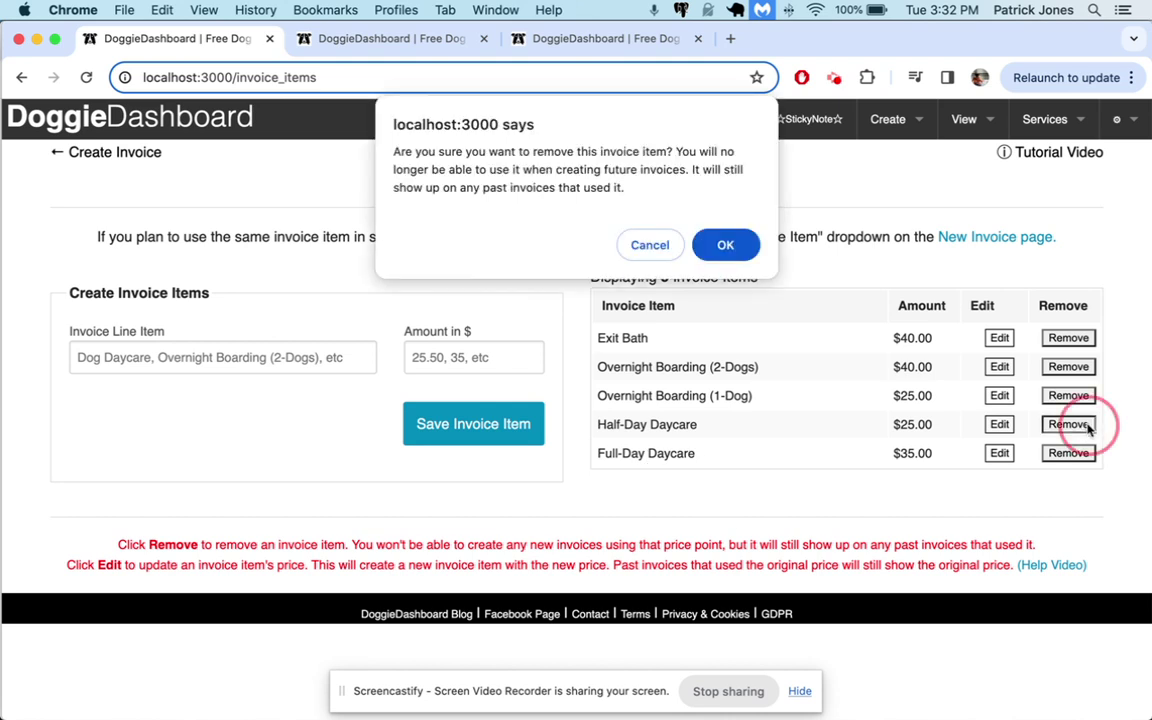
{"action": "key", "text": "Return"}
{"action": "left_click", "coordinate": [1069, 428]}
{"action": "key", "text": "Return"}
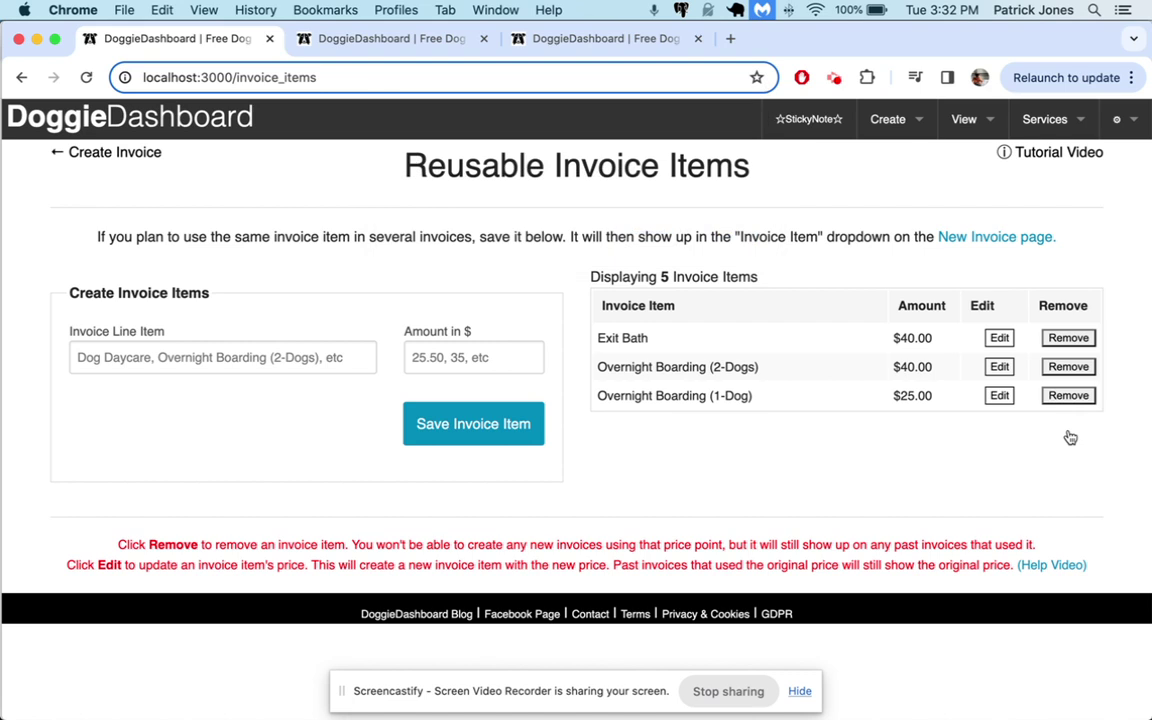
Step: Reload the new invoice form and review the saved items offered for its first line
{"action": "left_click", "coordinate": [590, 38]}
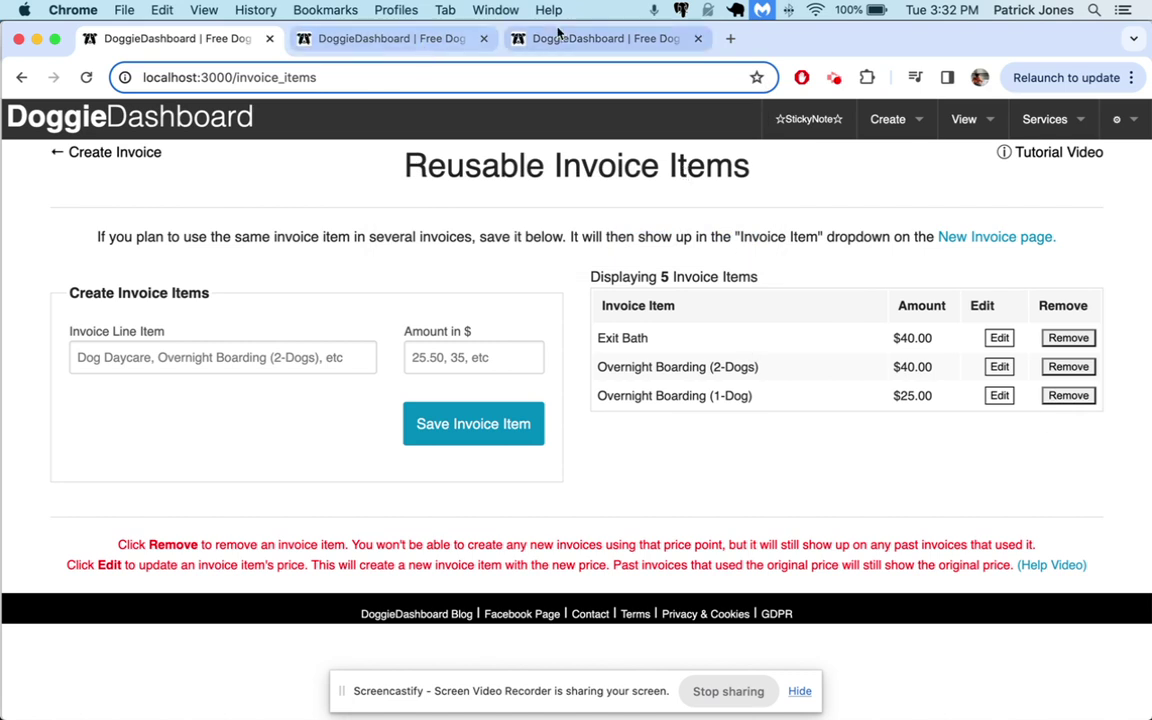
{"action": "key", "text": "super+r"}
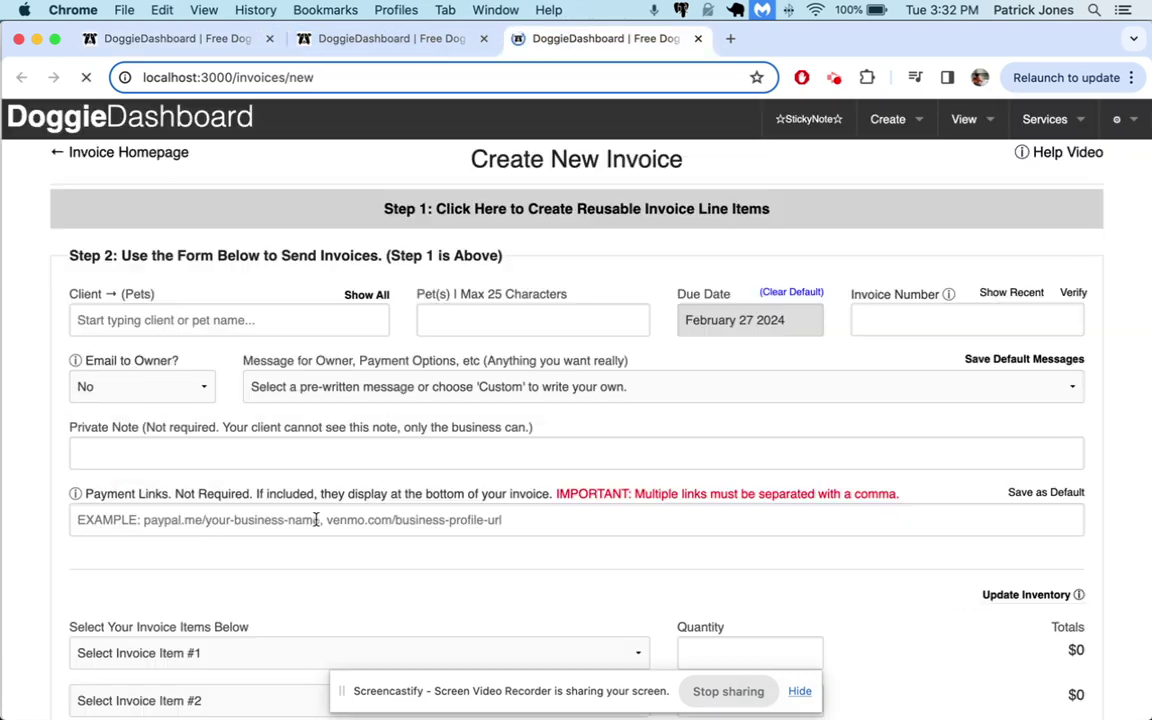
{"action": "scroll", "coordinate": [309, 522], "scroll_direction": "down", "scroll_amount": 5}
{"action": "left_click", "coordinate": [310, 360]}
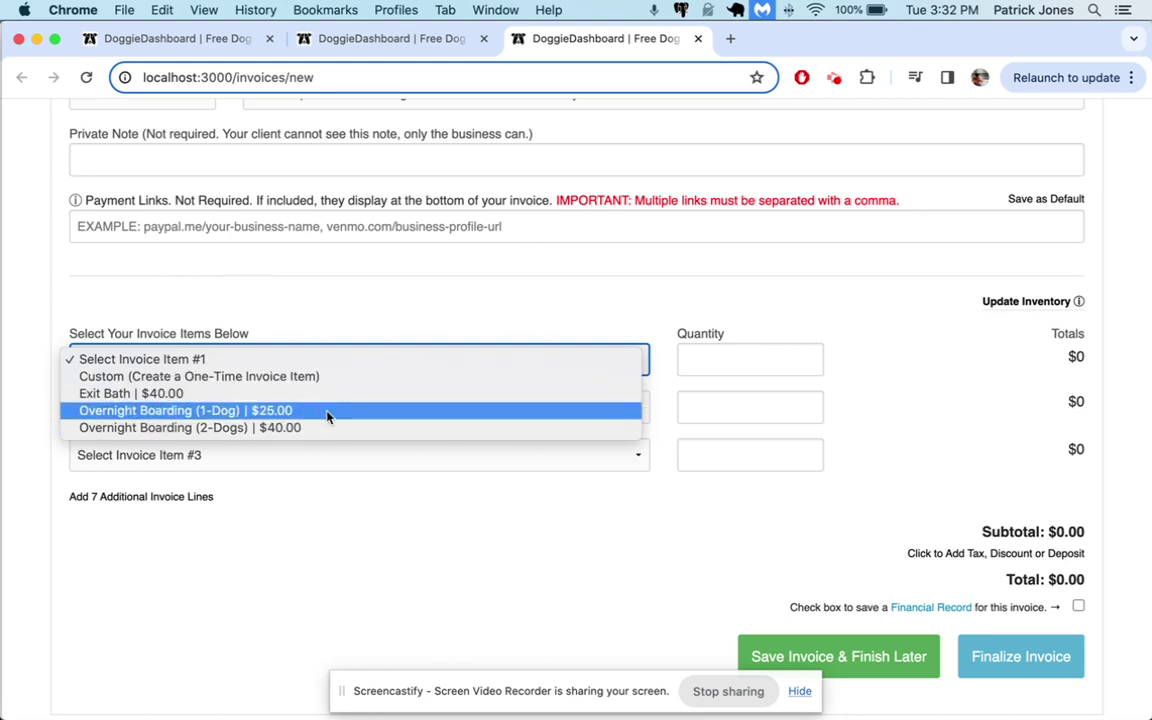
{"action": "left_click", "coordinate": [430, 55]}
Step: Open the paid invoice for editing, review the items offered for line 3, and set the Full-Day Daycare quantity to 0
{"action": "left_click", "coordinate": [429, 49]}
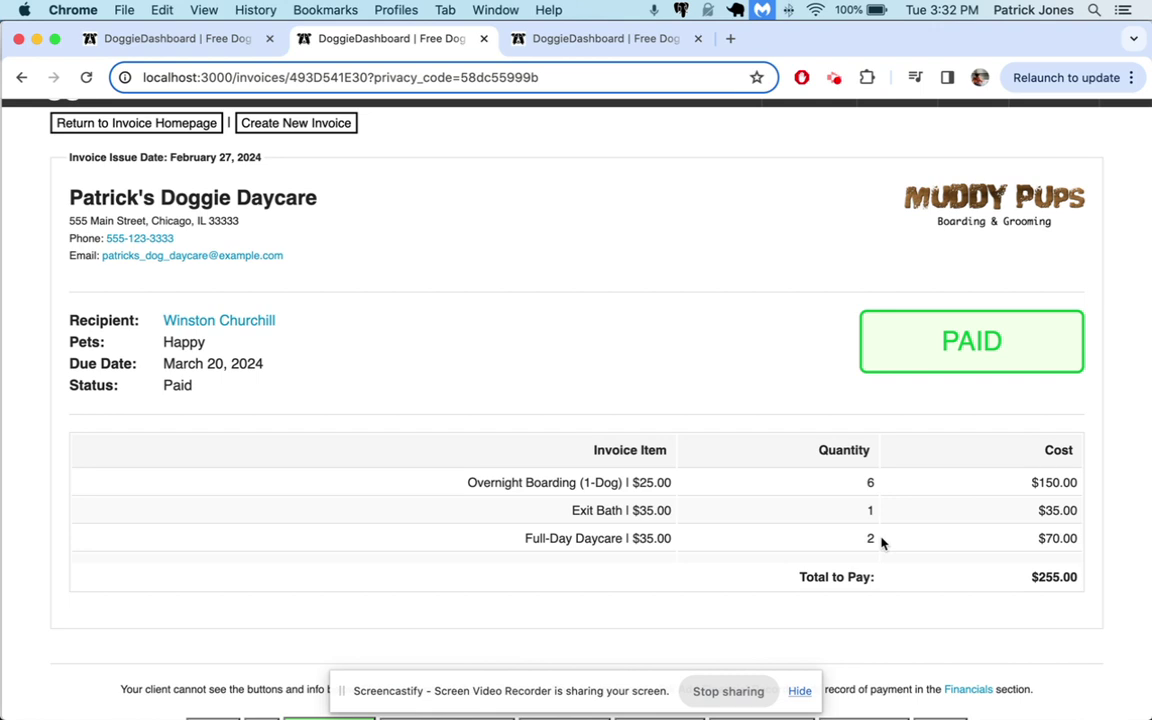
{"action": "scroll", "coordinate": [737, 537], "scroll_direction": "down", "scroll_amount": 3}
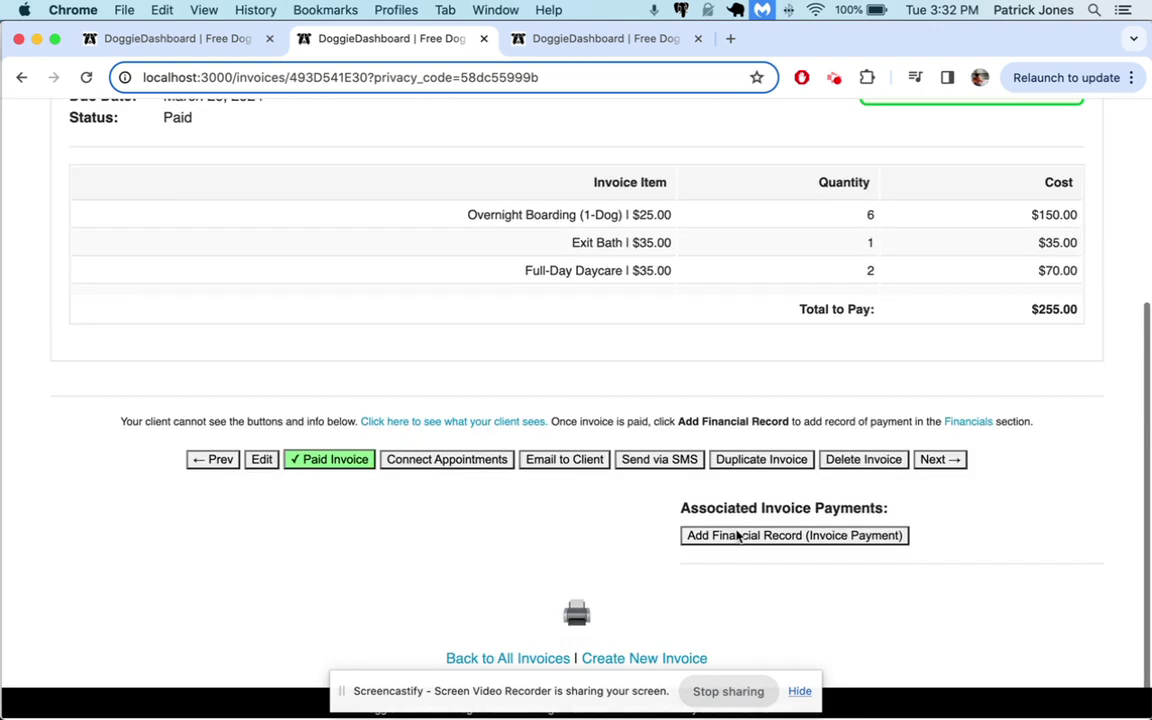
{"action": "left_click", "coordinate": [261, 461]}
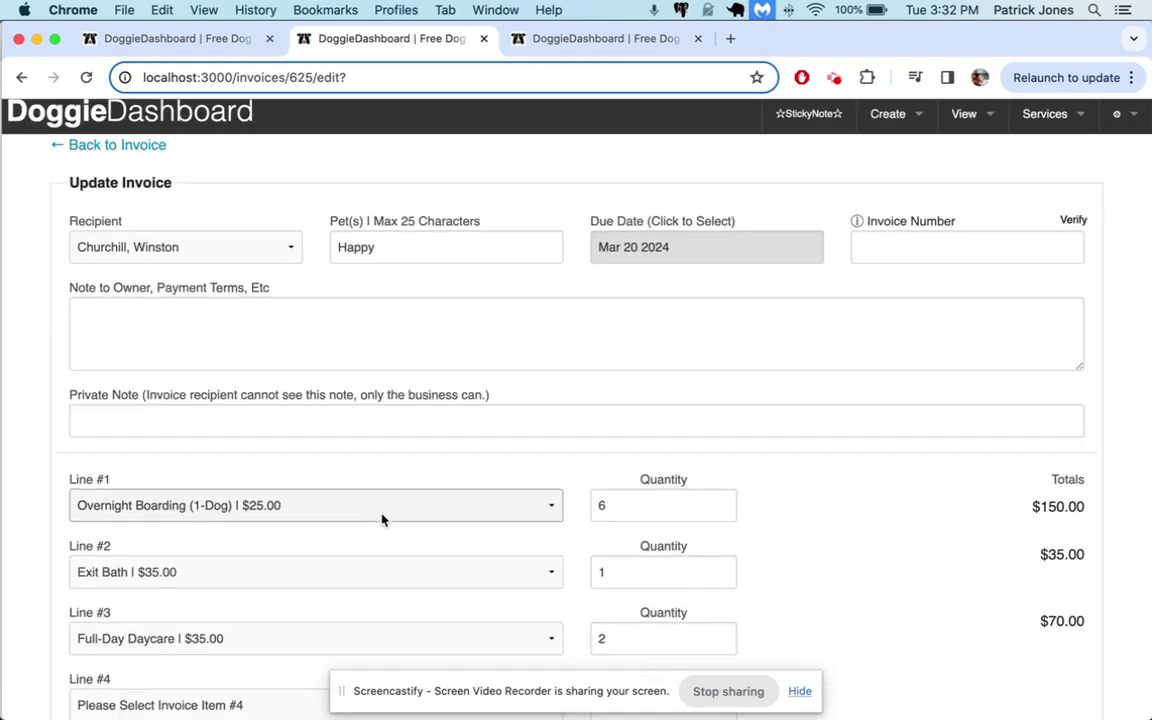
{"action": "scroll", "coordinate": [380, 519], "scroll_direction": "down", "scroll_amount": 3}
{"action": "left_click", "coordinate": [215, 416]}
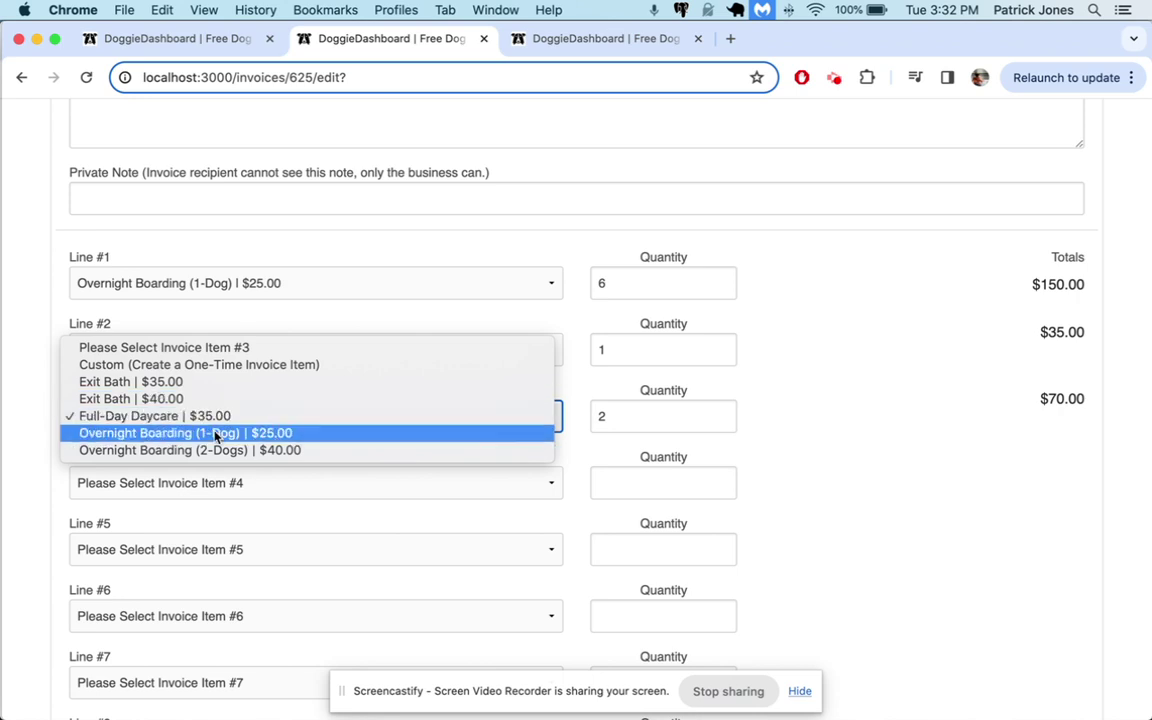
{"action": "left_click", "coordinate": [626, 413]}
{"action": "key", "text": "BackSpace"}
{"action": "type", "text": "0"}
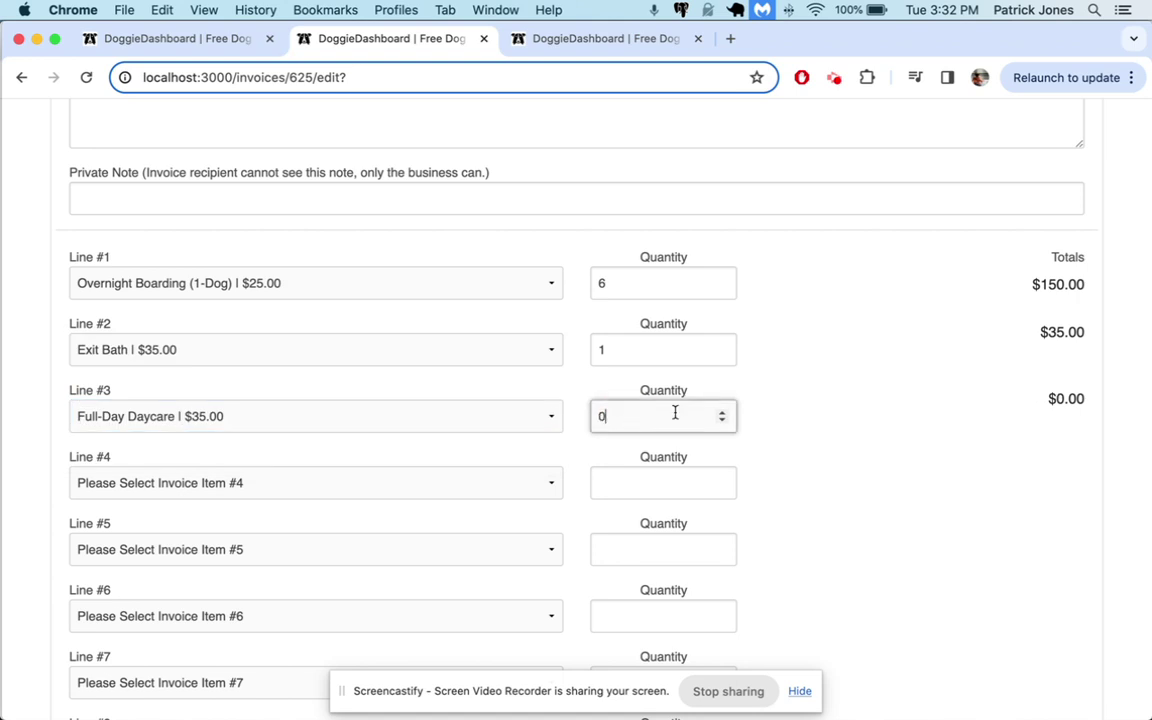
Step: Recalculate the edited invoice's total and save the update
{"action": "scroll", "coordinate": [1100, 440], "scroll_direction": "down", "scroll_amount": 5}
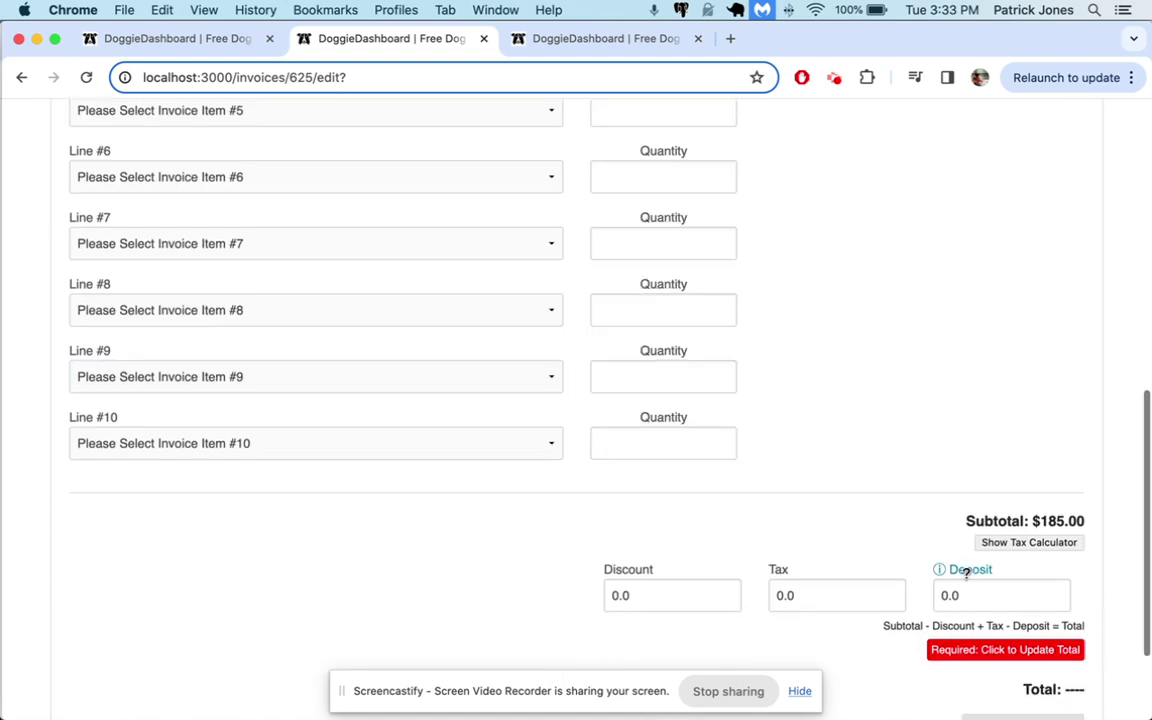
{"action": "left_click", "coordinate": [1036, 622]}
{"action": "scroll", "coordinate": [967, 625], "scroll_direction": "down", "scroll_amount": 2}
{"action": "left_click", "coordinate": [1005, 589]}
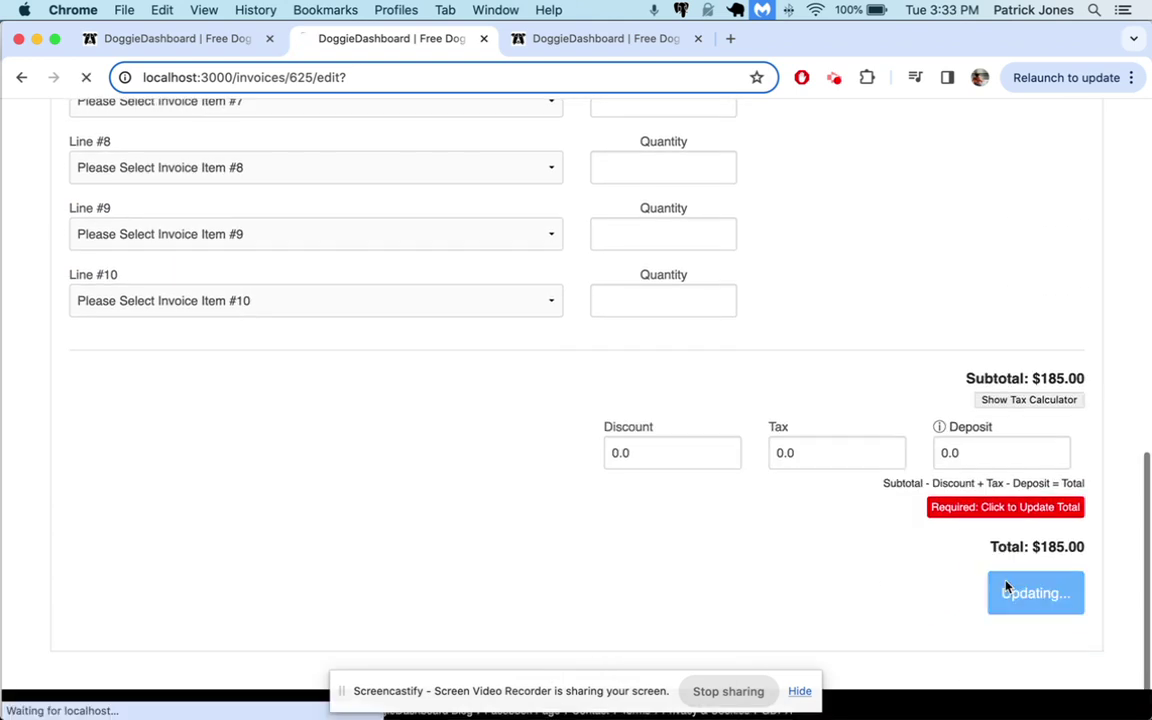
Step: Reopen the updated invoice for editing, review the items offered for line 3, and return to the reusable items list
{"action": "scroll", "coordinate": [607, 530], "scroll_direction": "down", "scroll_amount": 3}
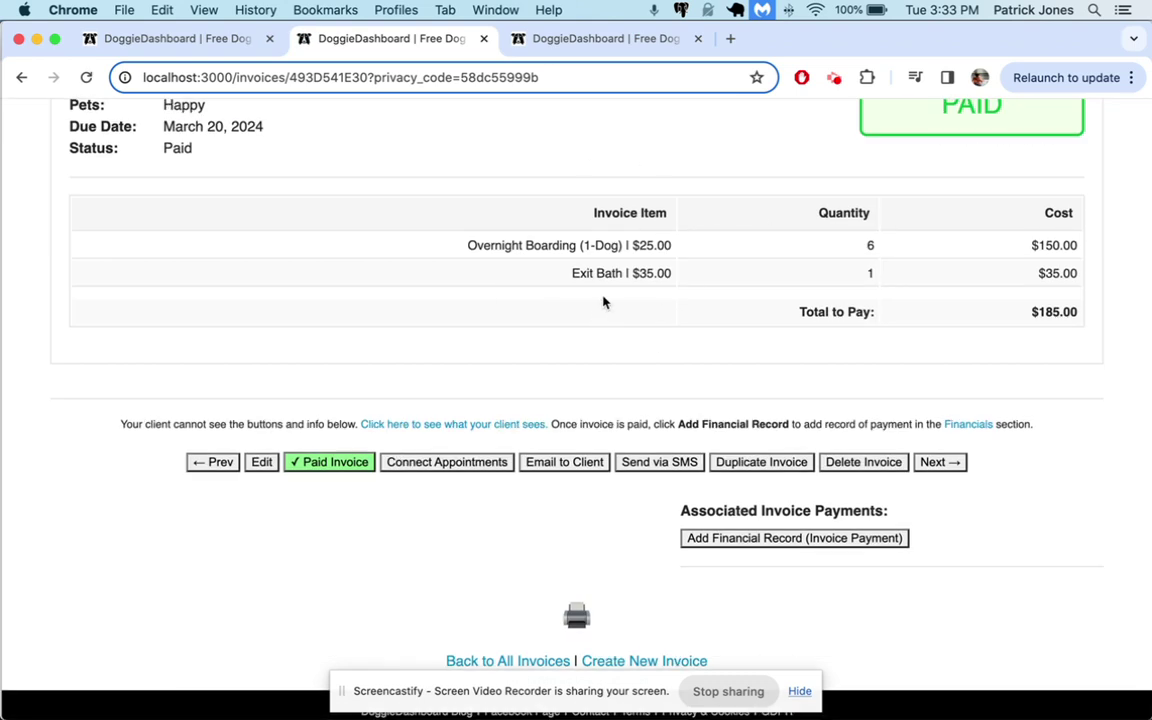
{"action": "left_click", "coordinate": [261, 462]}
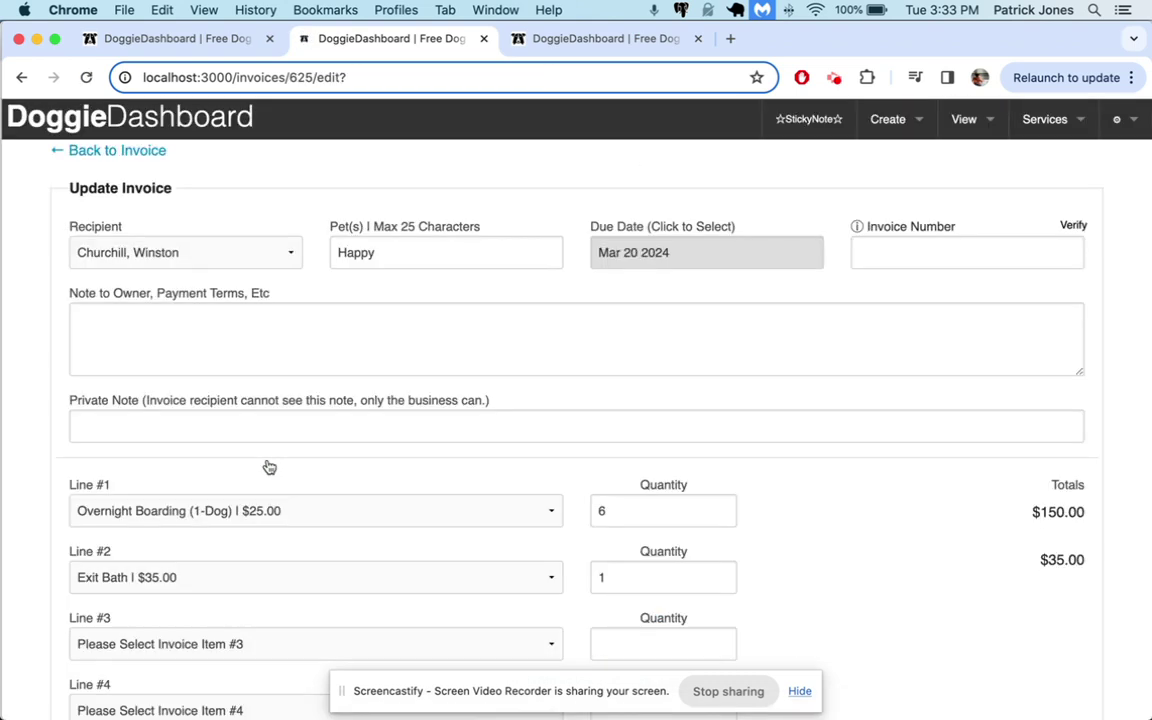
{"action": "scroll", "coordinate": [300, 490], "scroll_direction": "down", "scroll_amount": 3}
{"action": "left_click", "coordinate": [240, 411]}
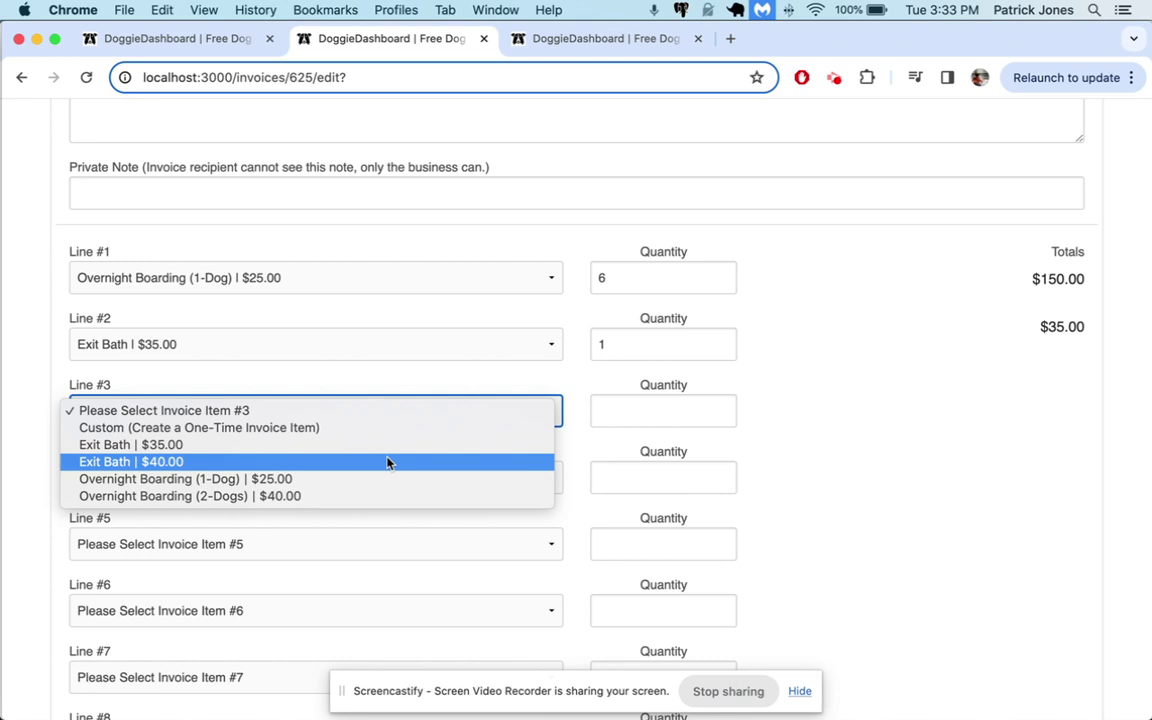
{"action": "left_click", "coordinate": [51, 300]}
{"action": "scroll", "coordinate": [406, 277], "scroll_direction": "up", "scroll_amount": 5}
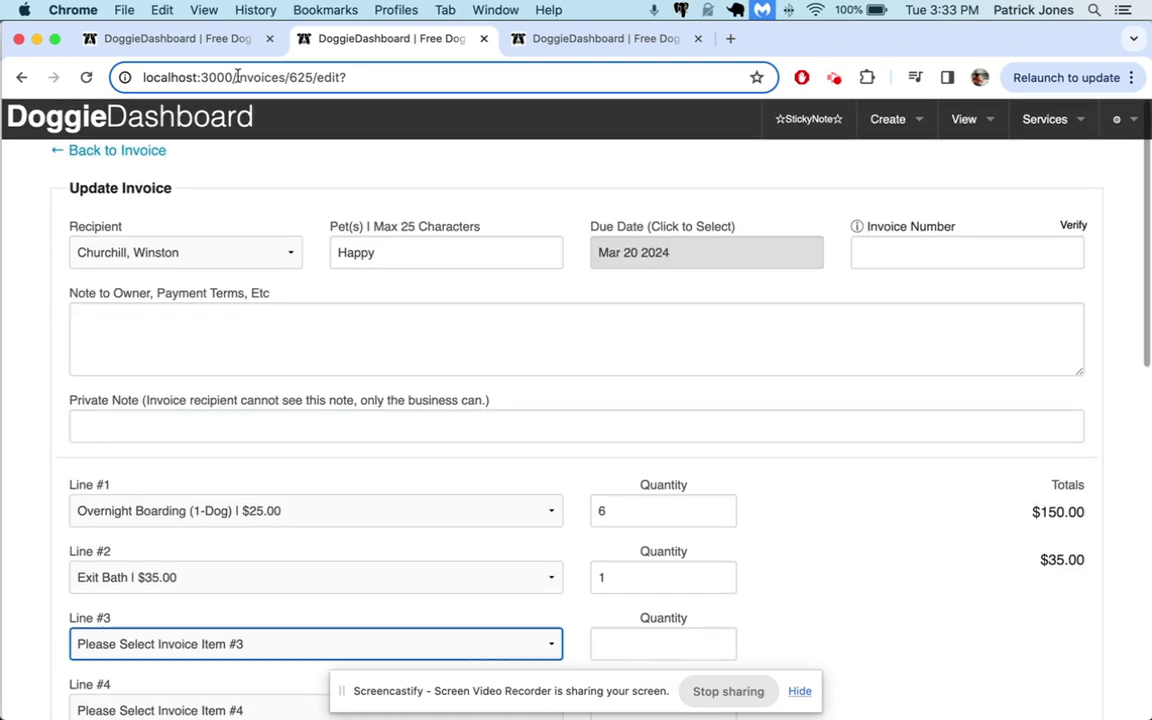
{"action": "left_click", "coordinate": [212, 40]}
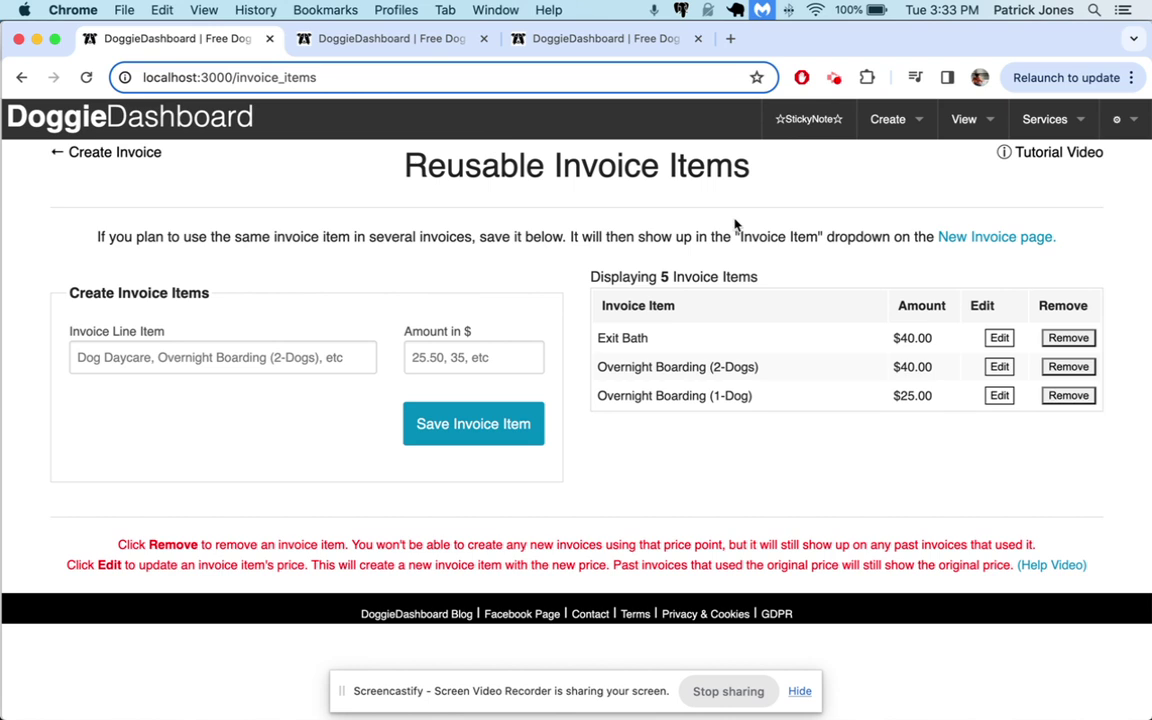